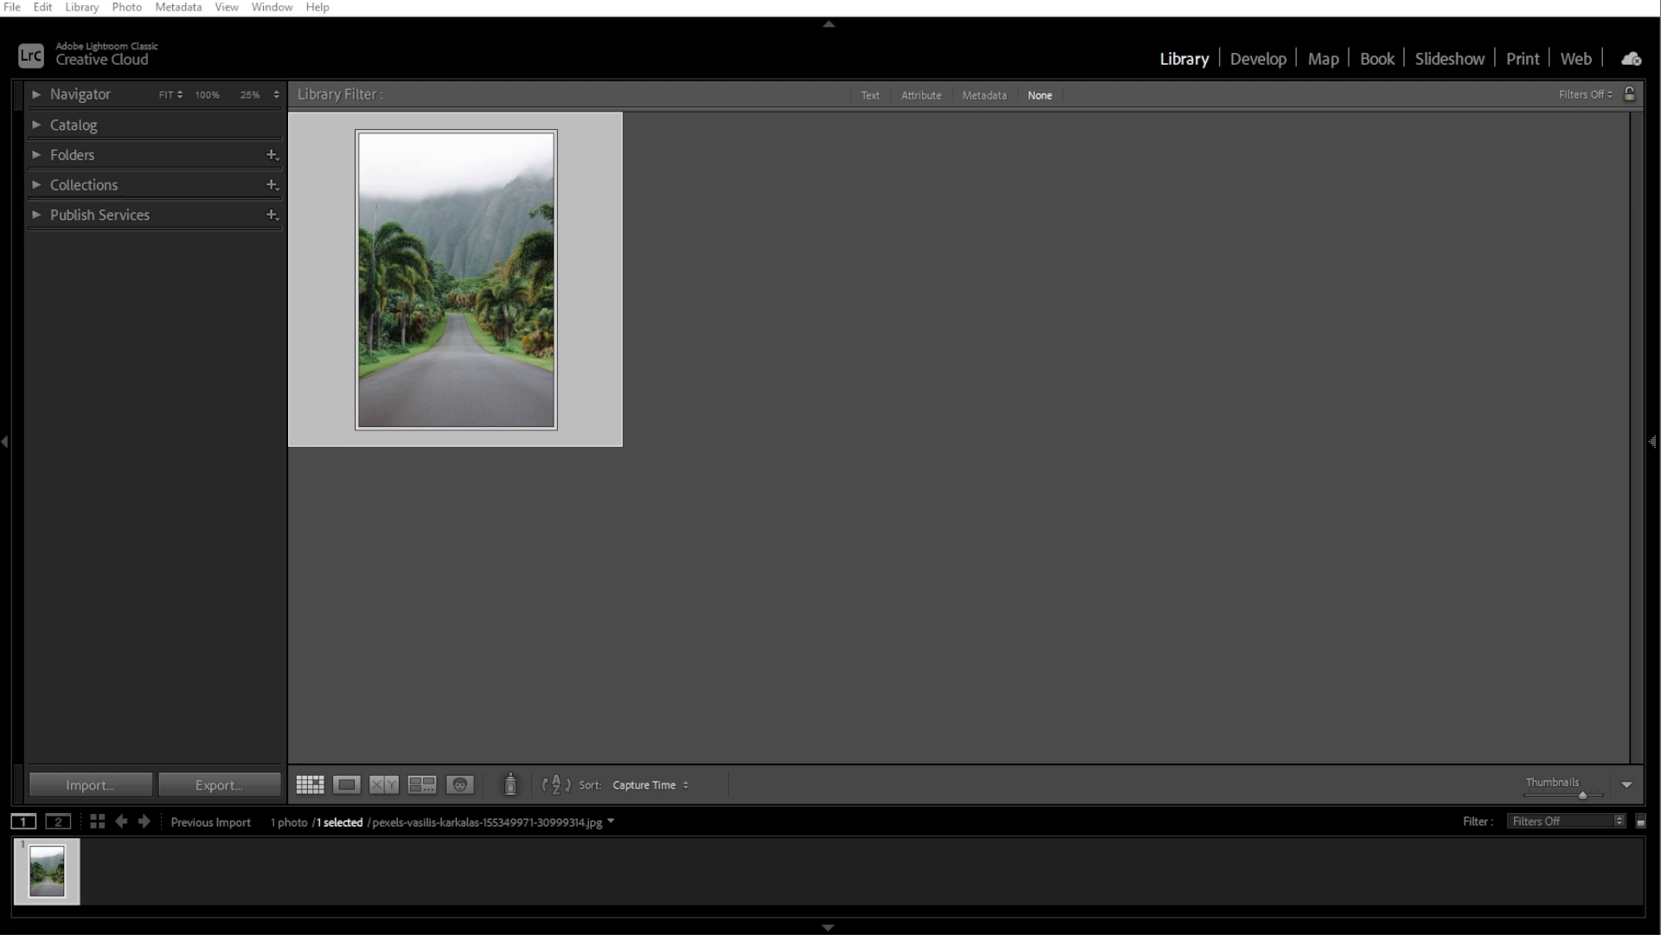
# Open the photo for developing, apply the Seasons: Summer preset SM04, and show its Basic settings
pyautogui.click(1253, 58)
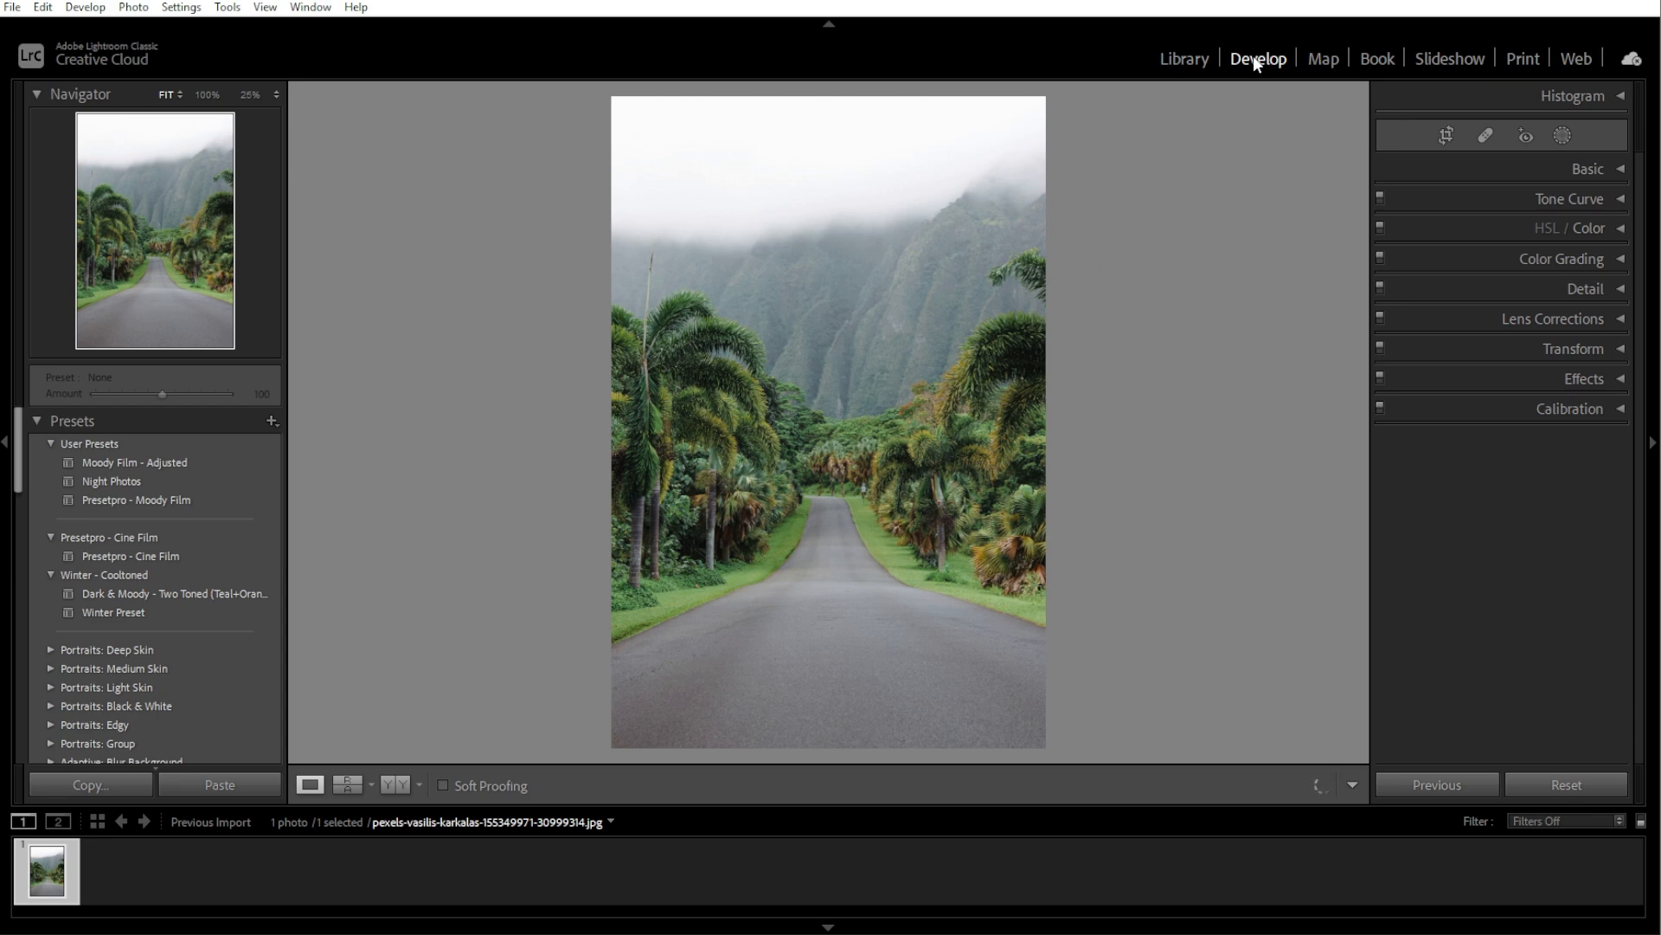
pyautogui.scroll(-10, 196, 579)
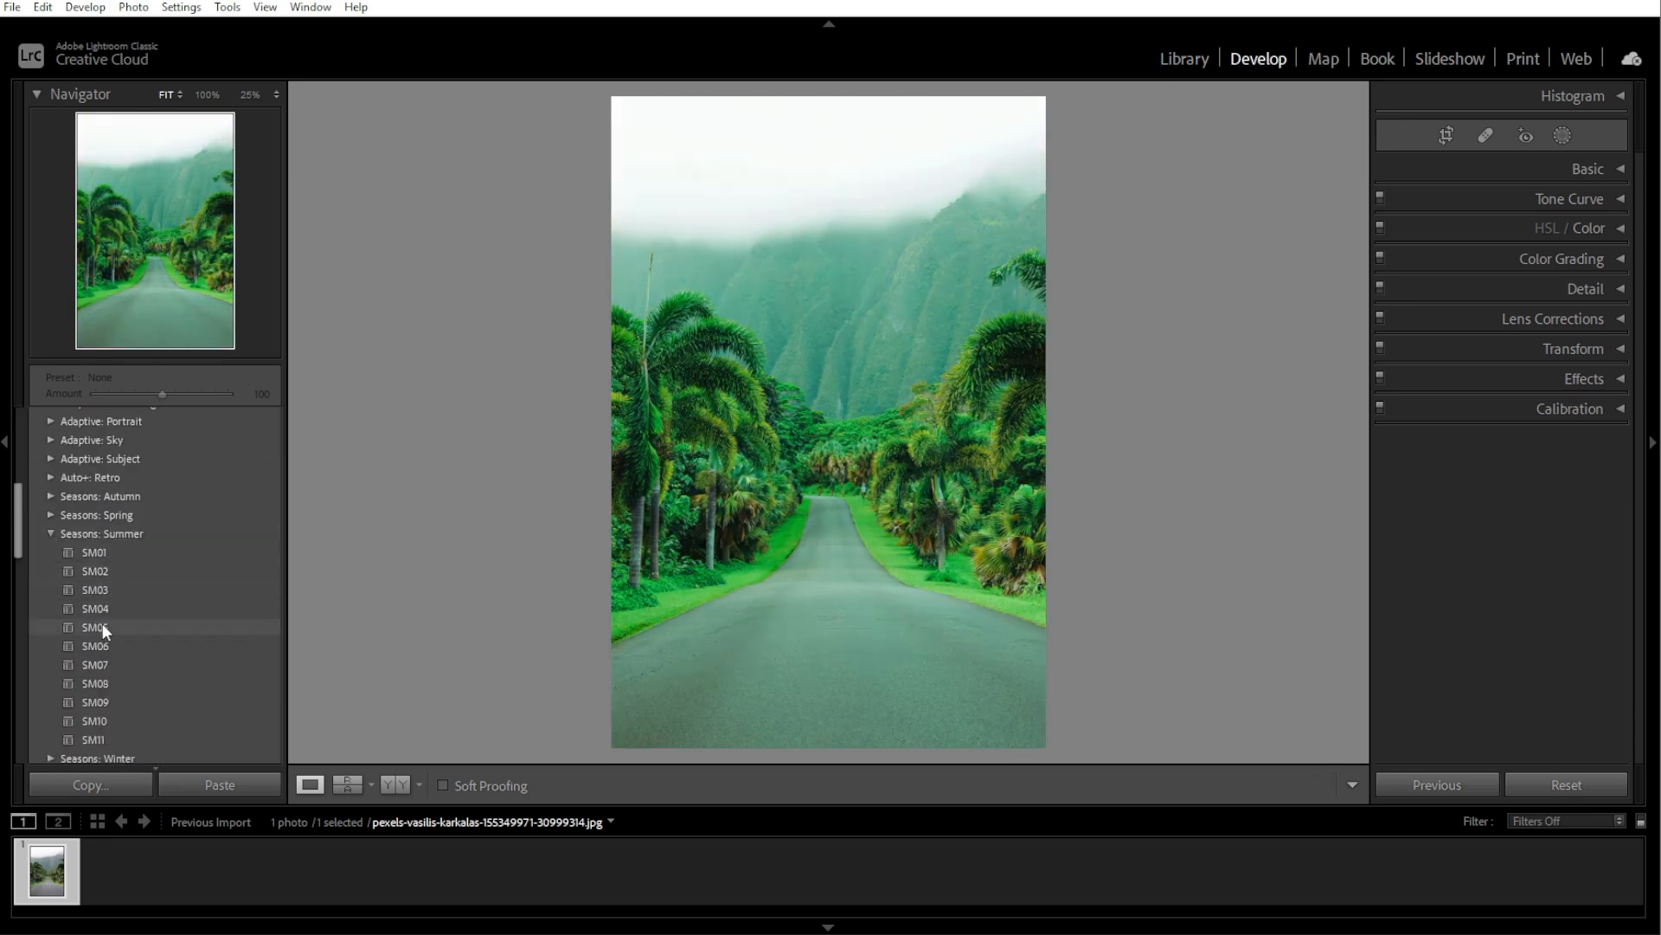
pyautogui.click(95, 608)
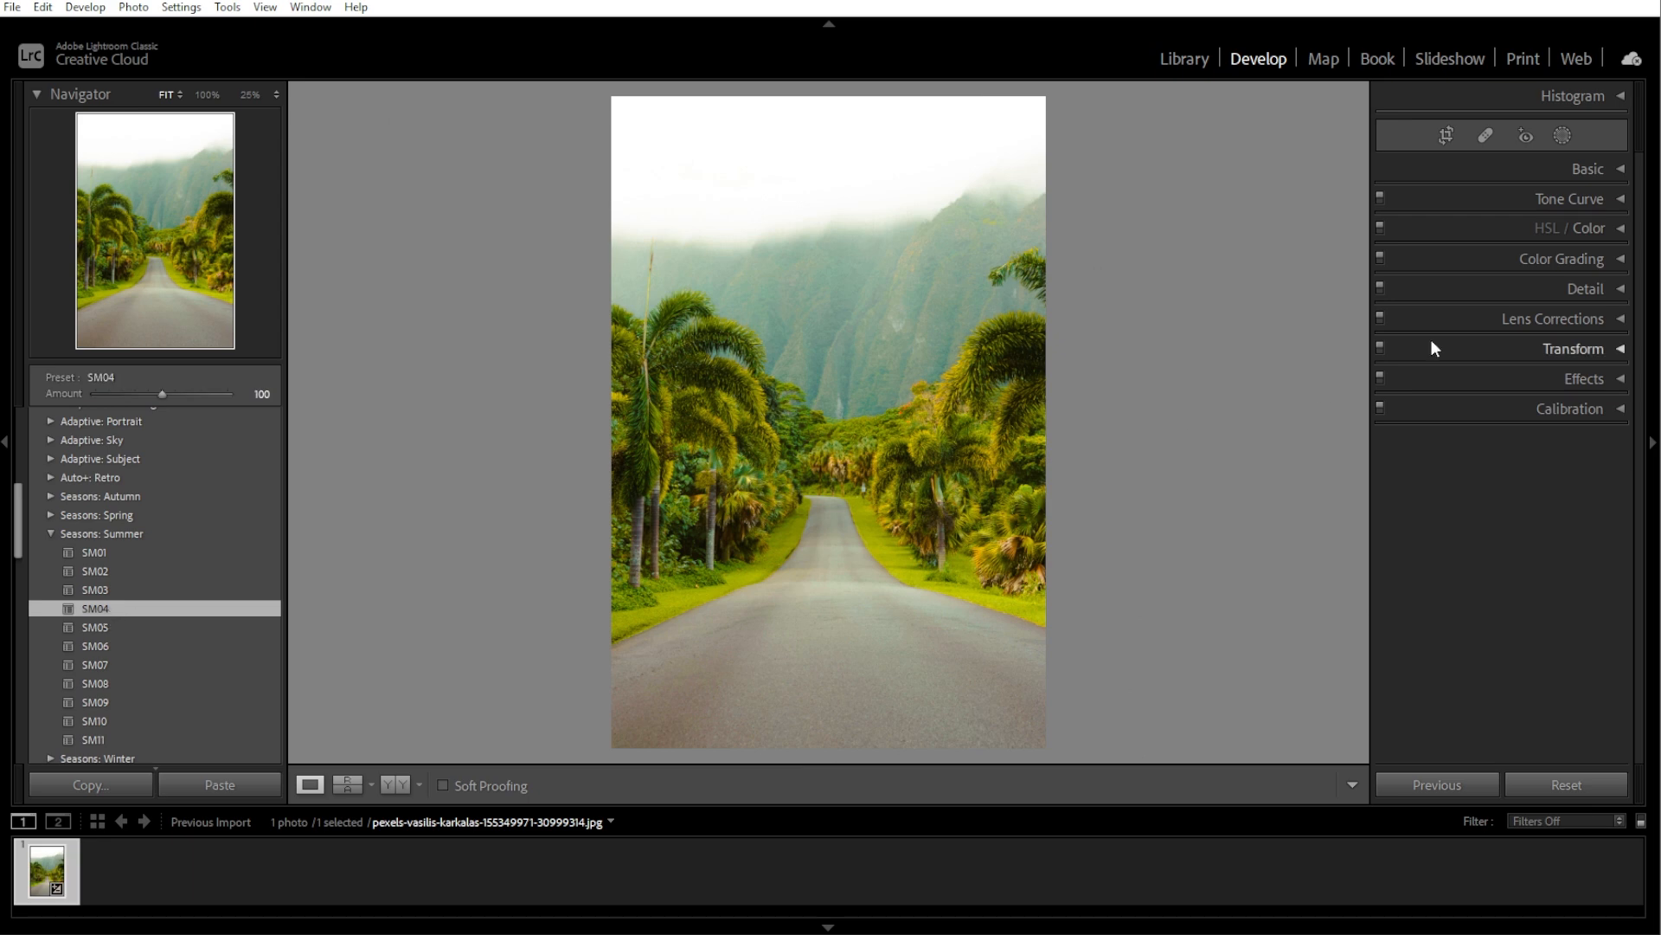
pyautogui.click(1622, 168)
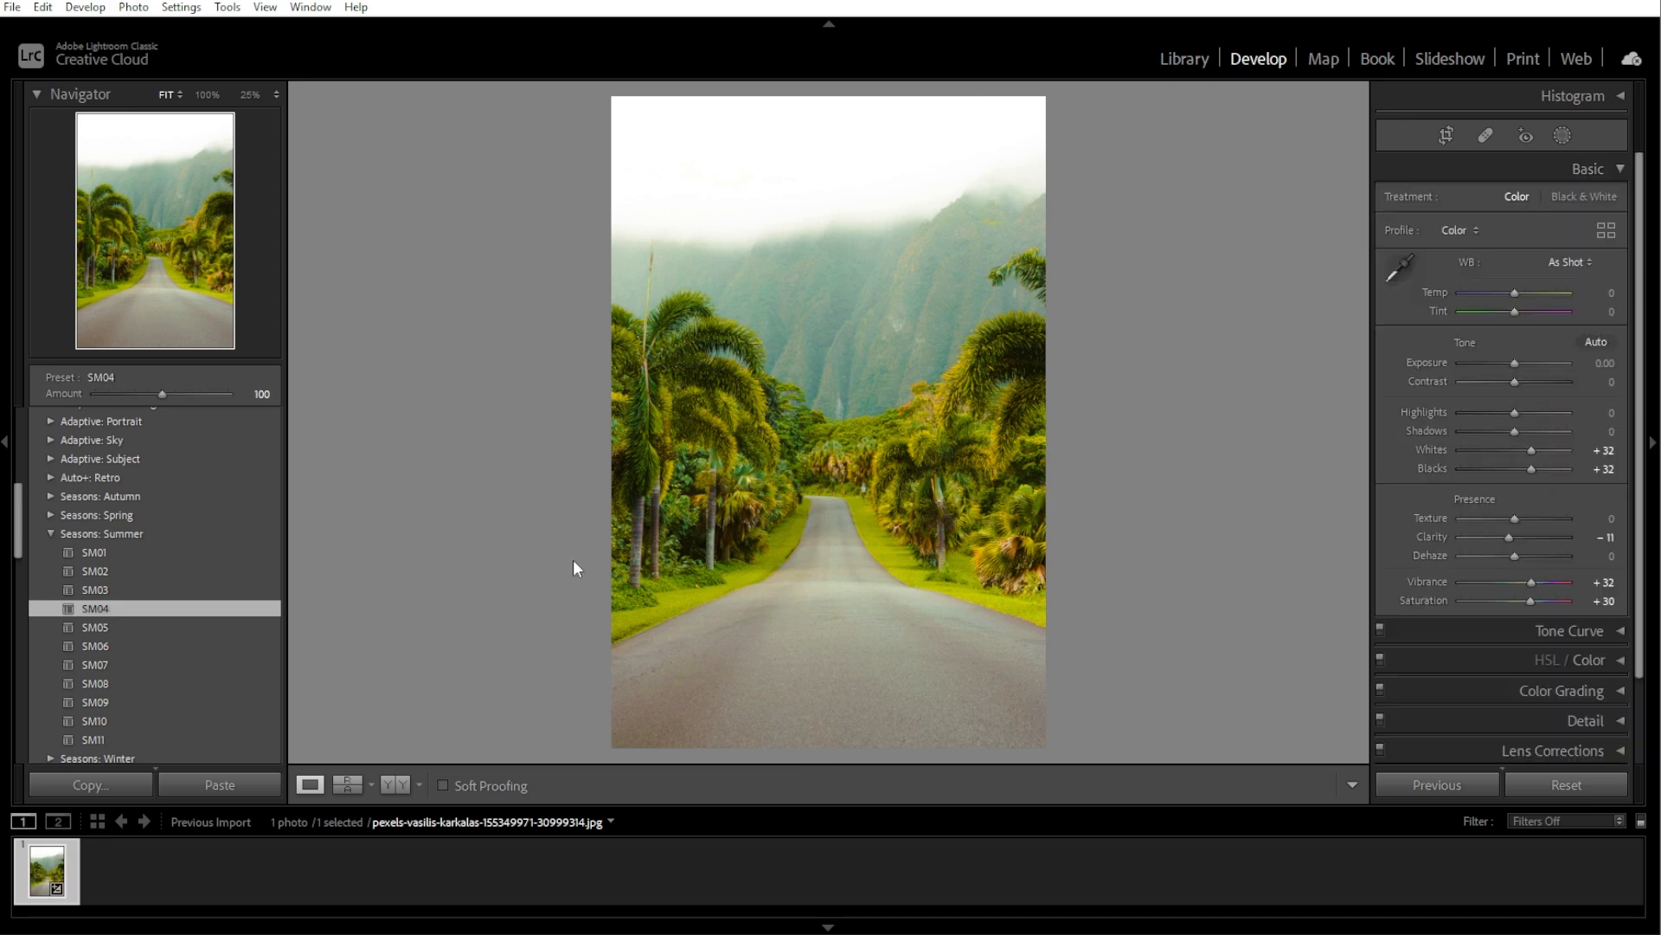
# Apply the Lift Shadows curve preset on top of SM04 and review the resulting tone curve and Basic settings
pyautogui.click(50, 475)
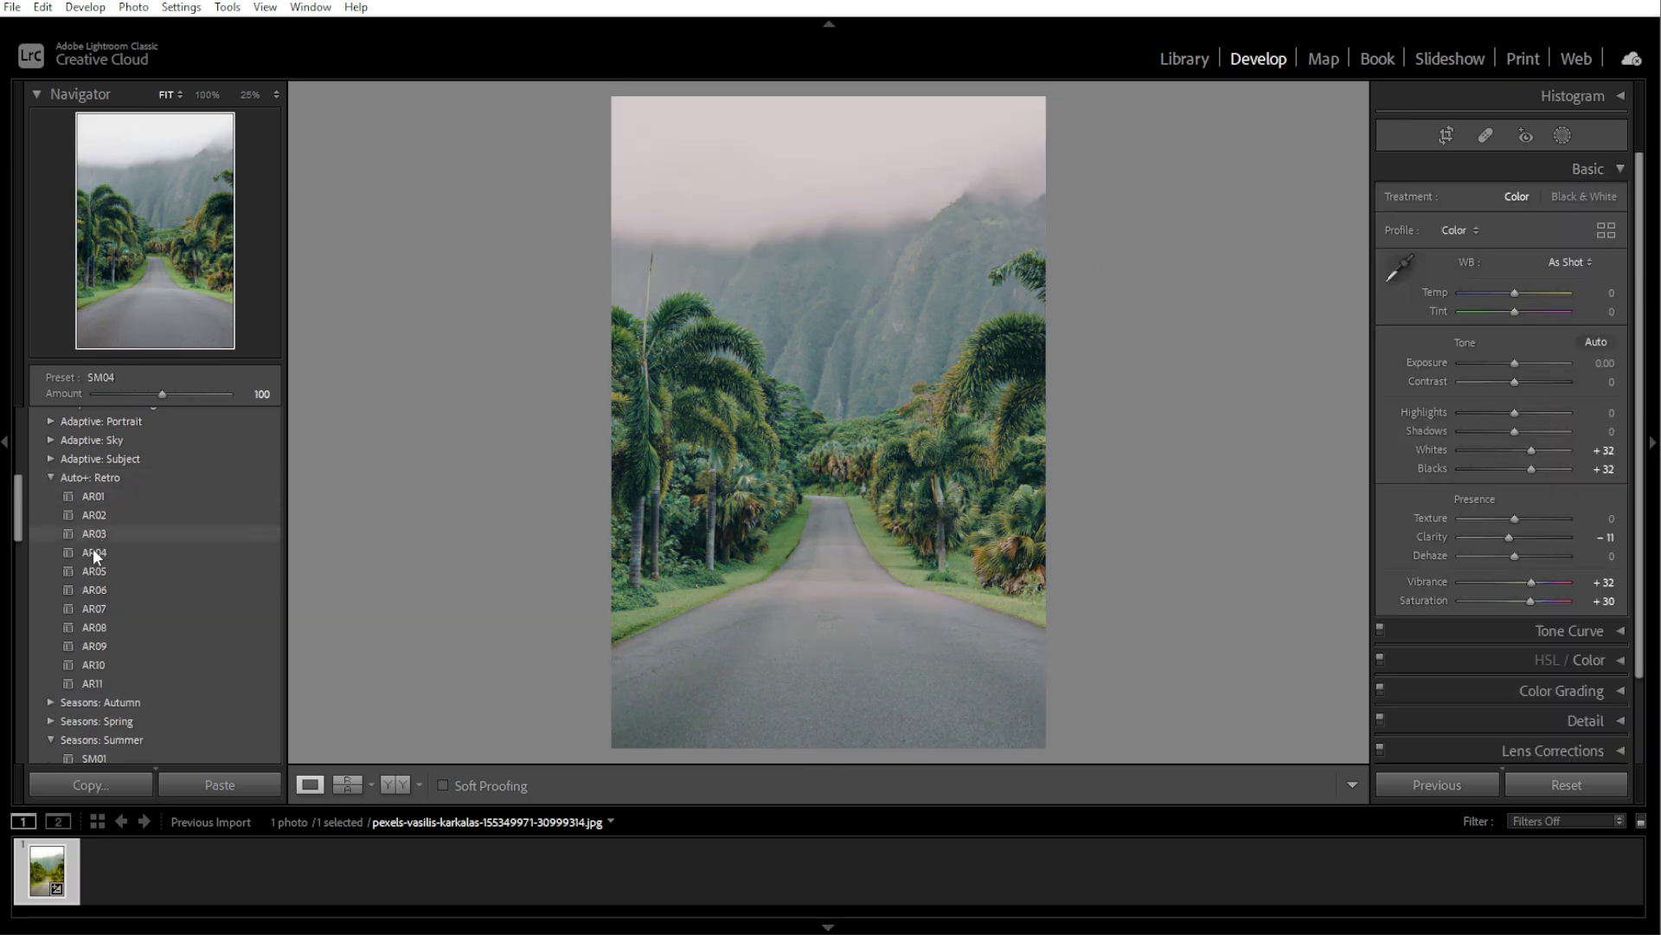
pyautogui.scroll(-15, 128, 606)
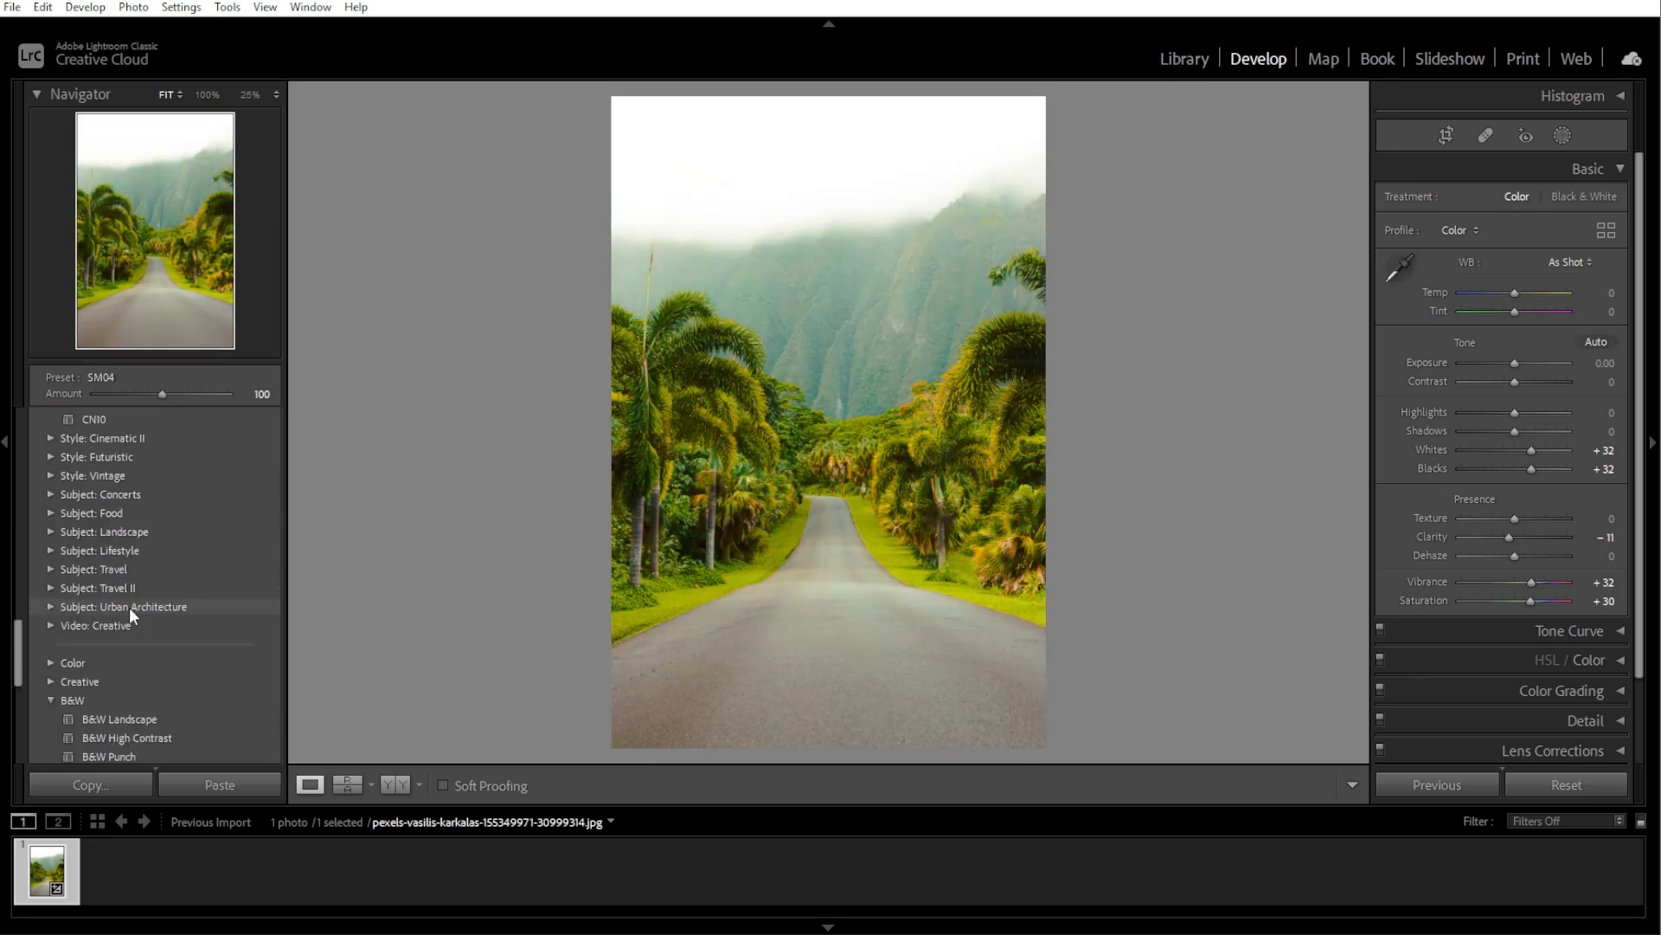
pyautogui.click(50, 595)
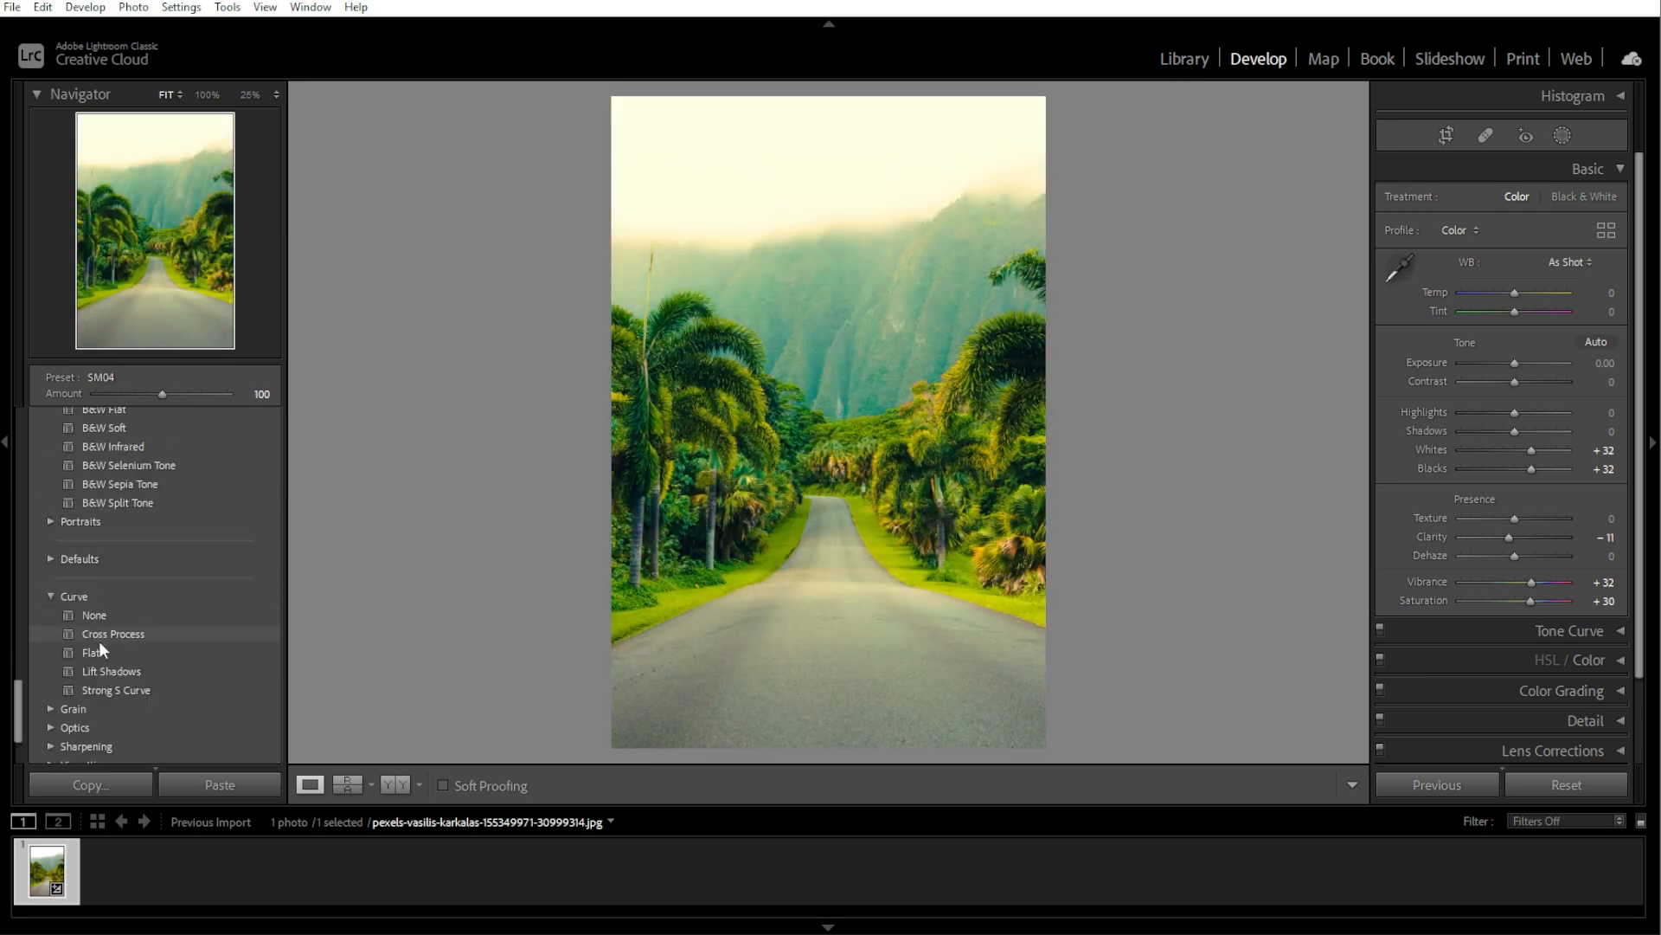
pyautogui.scroll(-2, 105, 653)
pyautogui.click(52, 610)
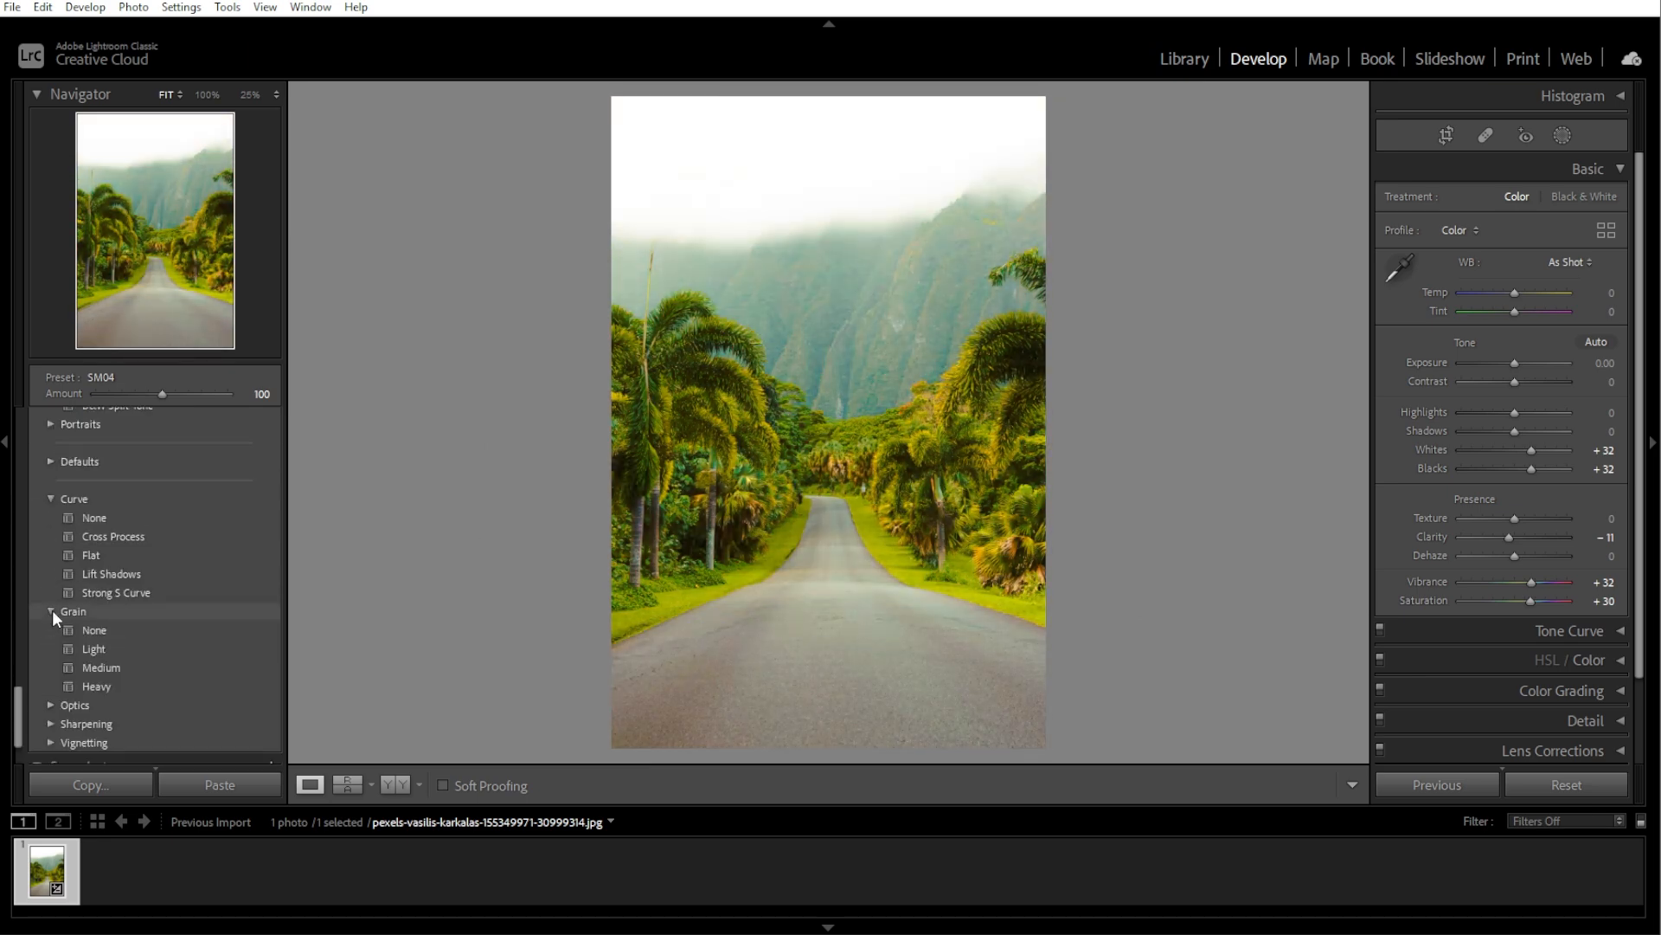
pyautogui.click(113, 573)
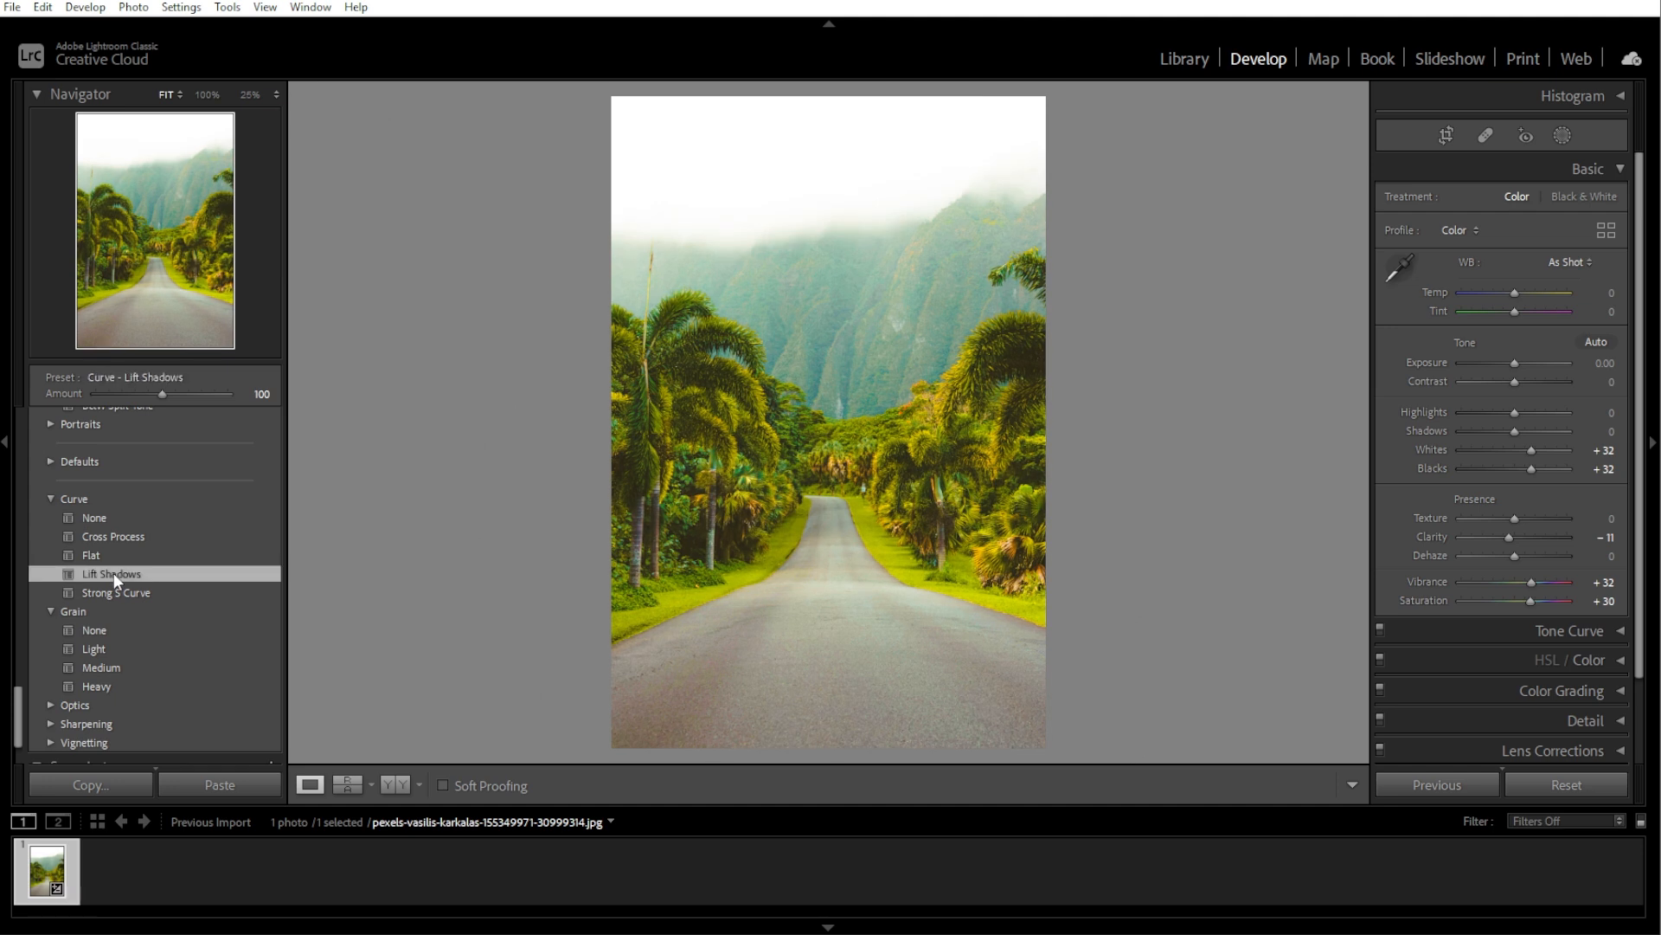
pyautogui.click(1621, 636)
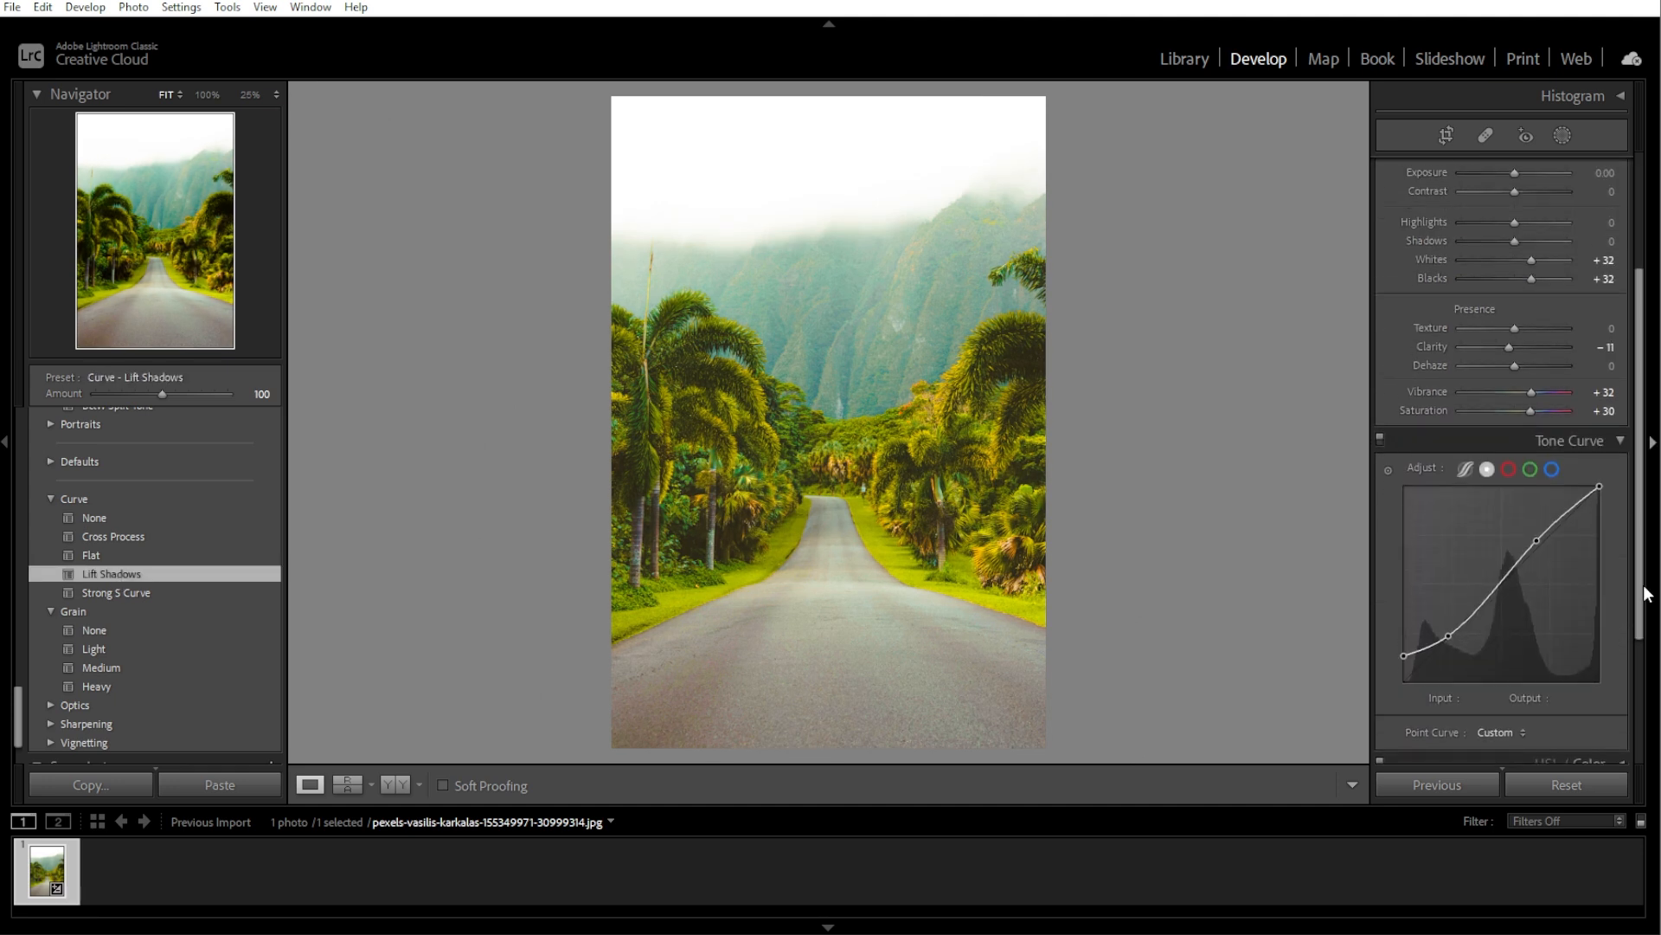
pyautogui.moveTo(1647, 594); pyautogui.dragTo(1653, 456)
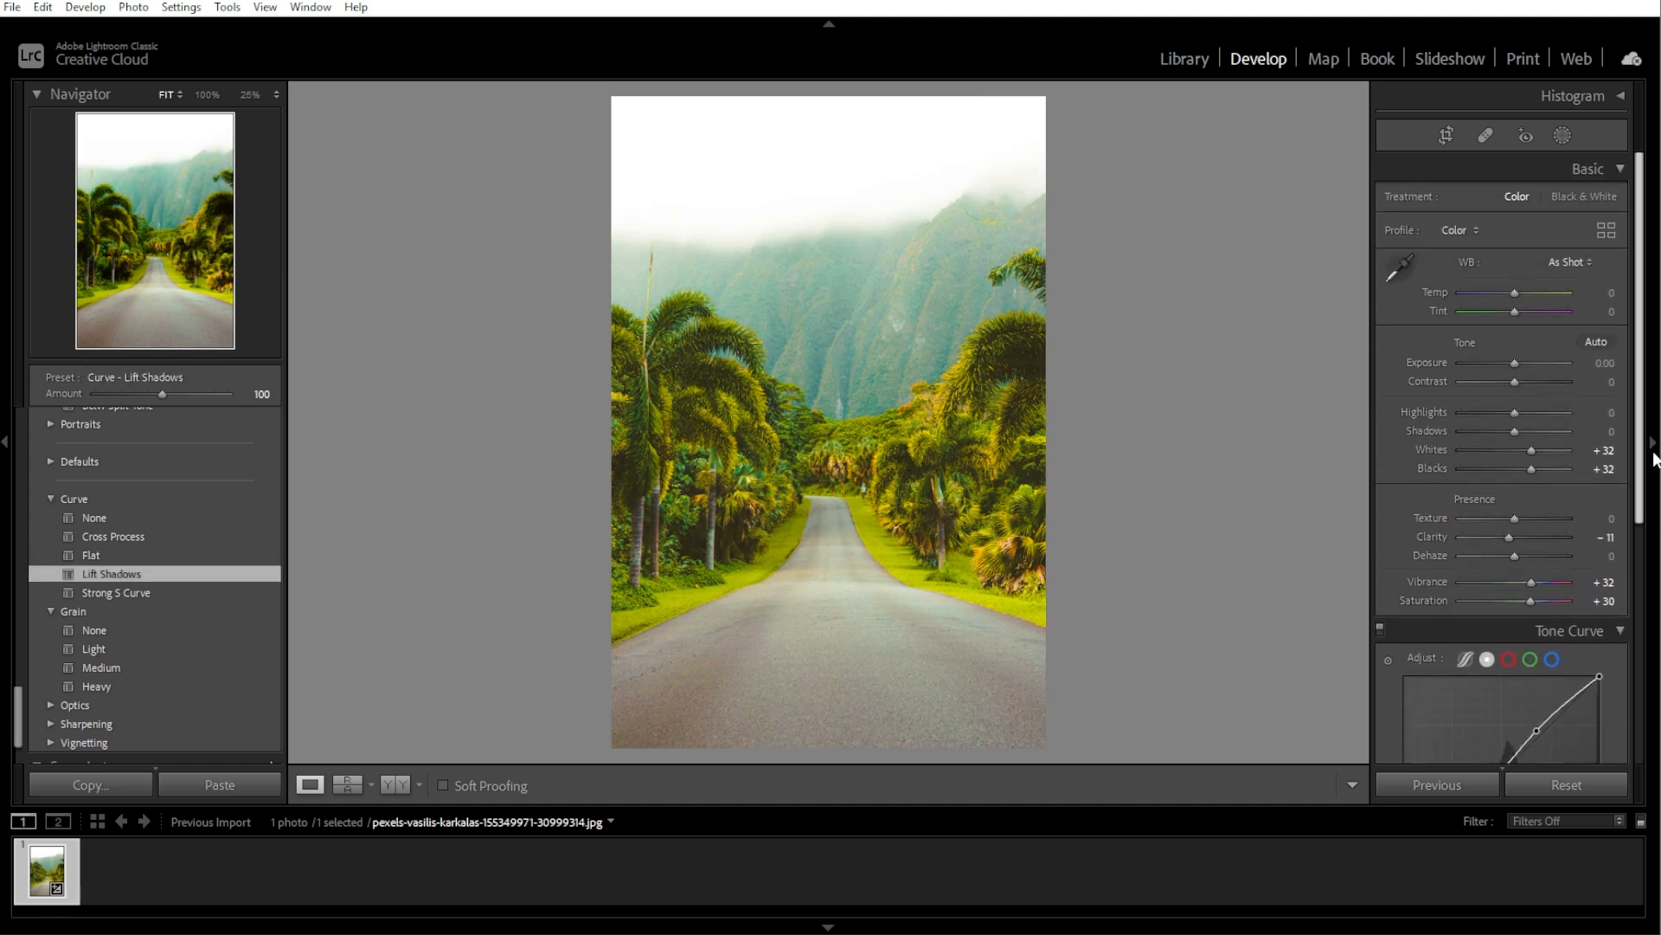
pyautogui.moveTo(1646, 286); pyautogui.dragTo(1653, 446)
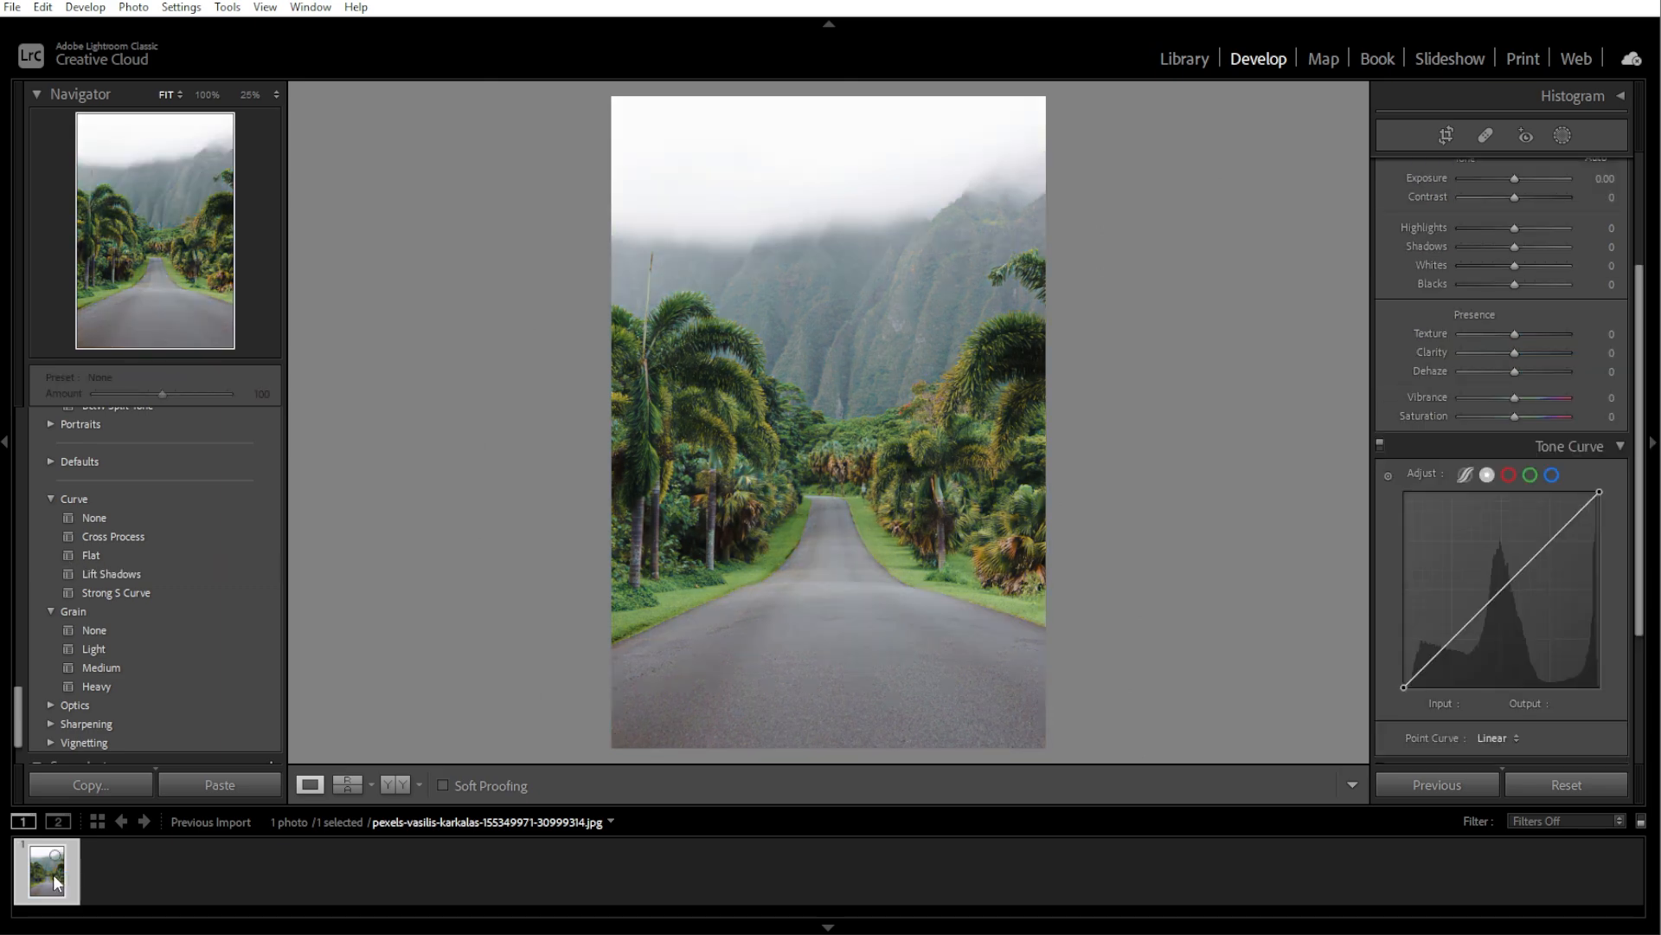
# Try the Subject: Travel preset TR06 and replace it with TR18 from Subject: Travel II
pyautogui.scroll(2, 107, 533)
pyautogui.scroll(5, 106, 533)
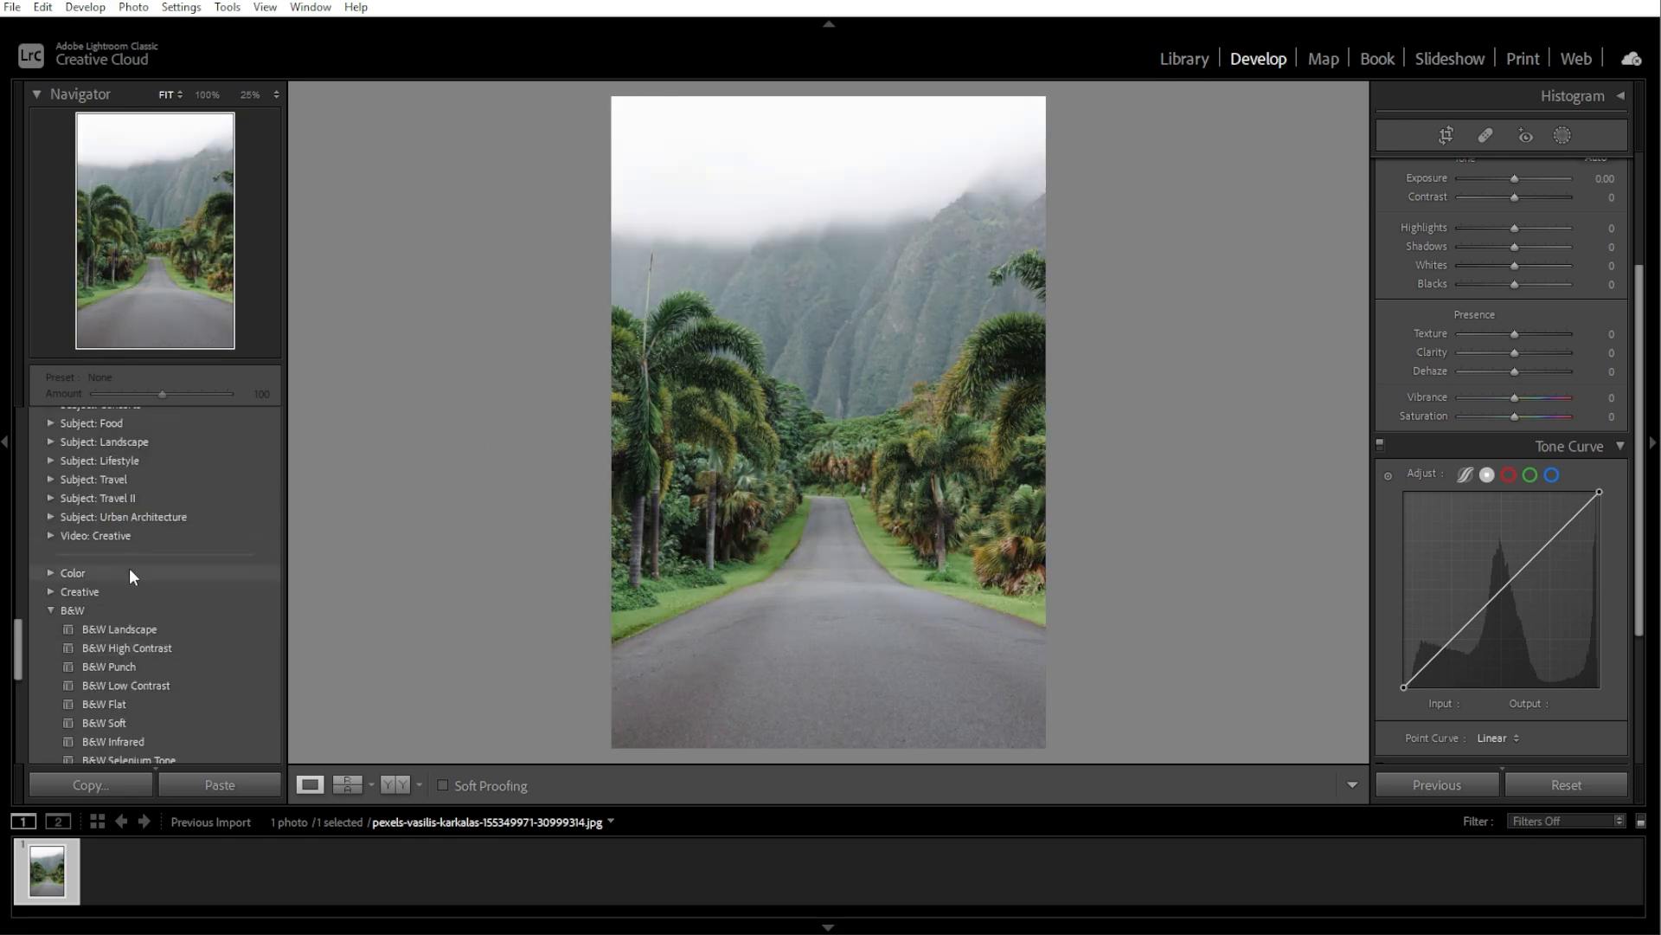
pyautogui.click(51, 574)
pyautogui.scroll(-1, 86, 581)
pyautogui.click(106, 588)
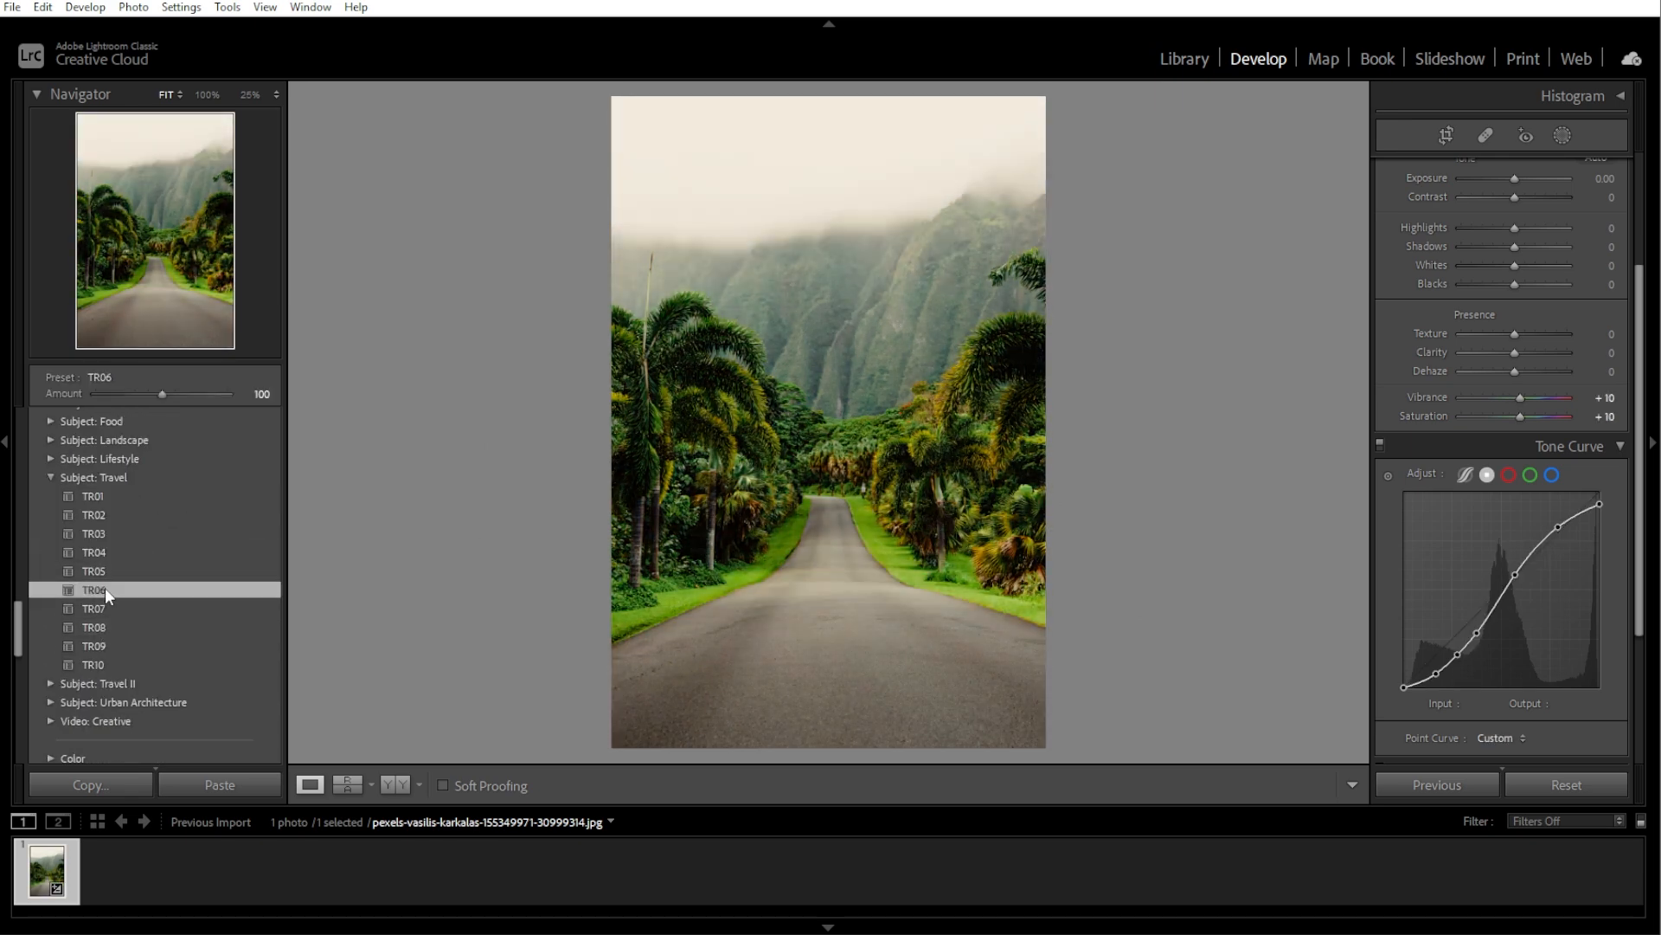
pyautogui.click(95, 683)
pyautogui.scroll(-3, 101, 563)
pyautogui.click(102, 630)
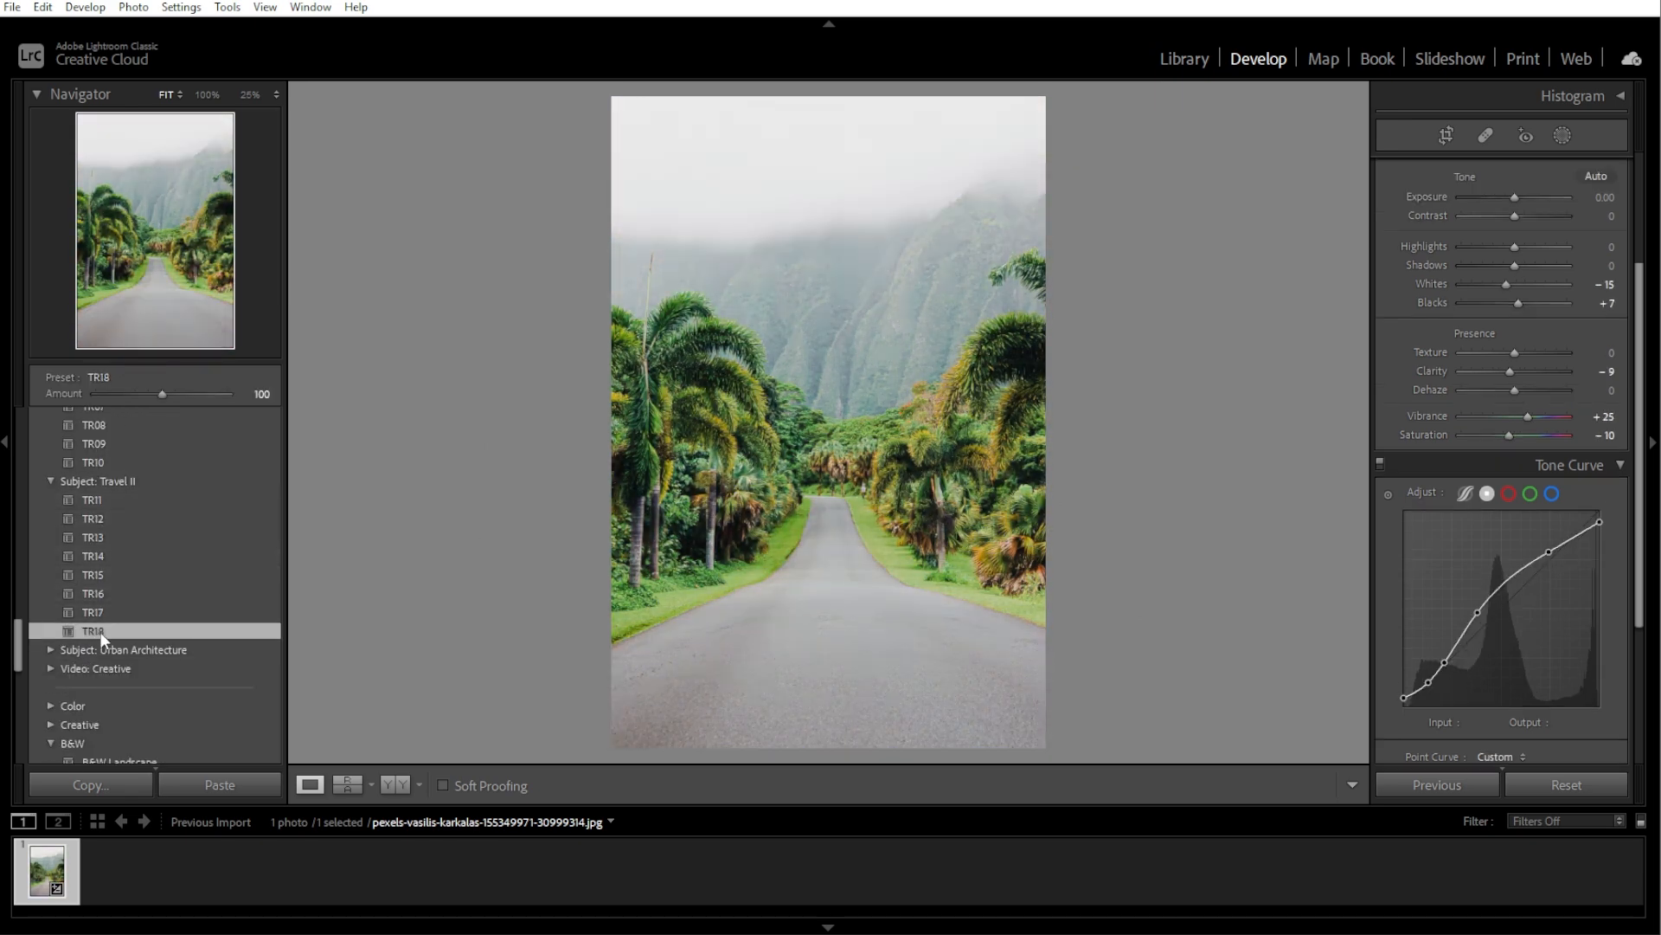
# Set Exposure -0.26, Contrast +18, Highlights -47, Whites -40, Blacks +23, Clarity +5, Dehaze +47, Vibrance +33 and Saturation -16 for the photo
pyautogui.scroll(5, 1510, 390)
pyautogui.moveTo(1515, 430); pyautogui.dragTo(1493, 469)
pyautogui.moveTo(1519, 488); pyautogui.dragTo(1527, 488)
pyautogui.moveTo(1514, 401); pyautogui.dragTo(1524, 402)
pyautogui.moveTo(1515, 574); pyautogui.dragTo(1516, 619)
pyautogui.moveTo(1528, 601)
pyautogui.mouseDown()
pyautogui.moveTo(1504, 620)
pyautogui.moveTo(1546, 573)
pyautogui.mouseUp()
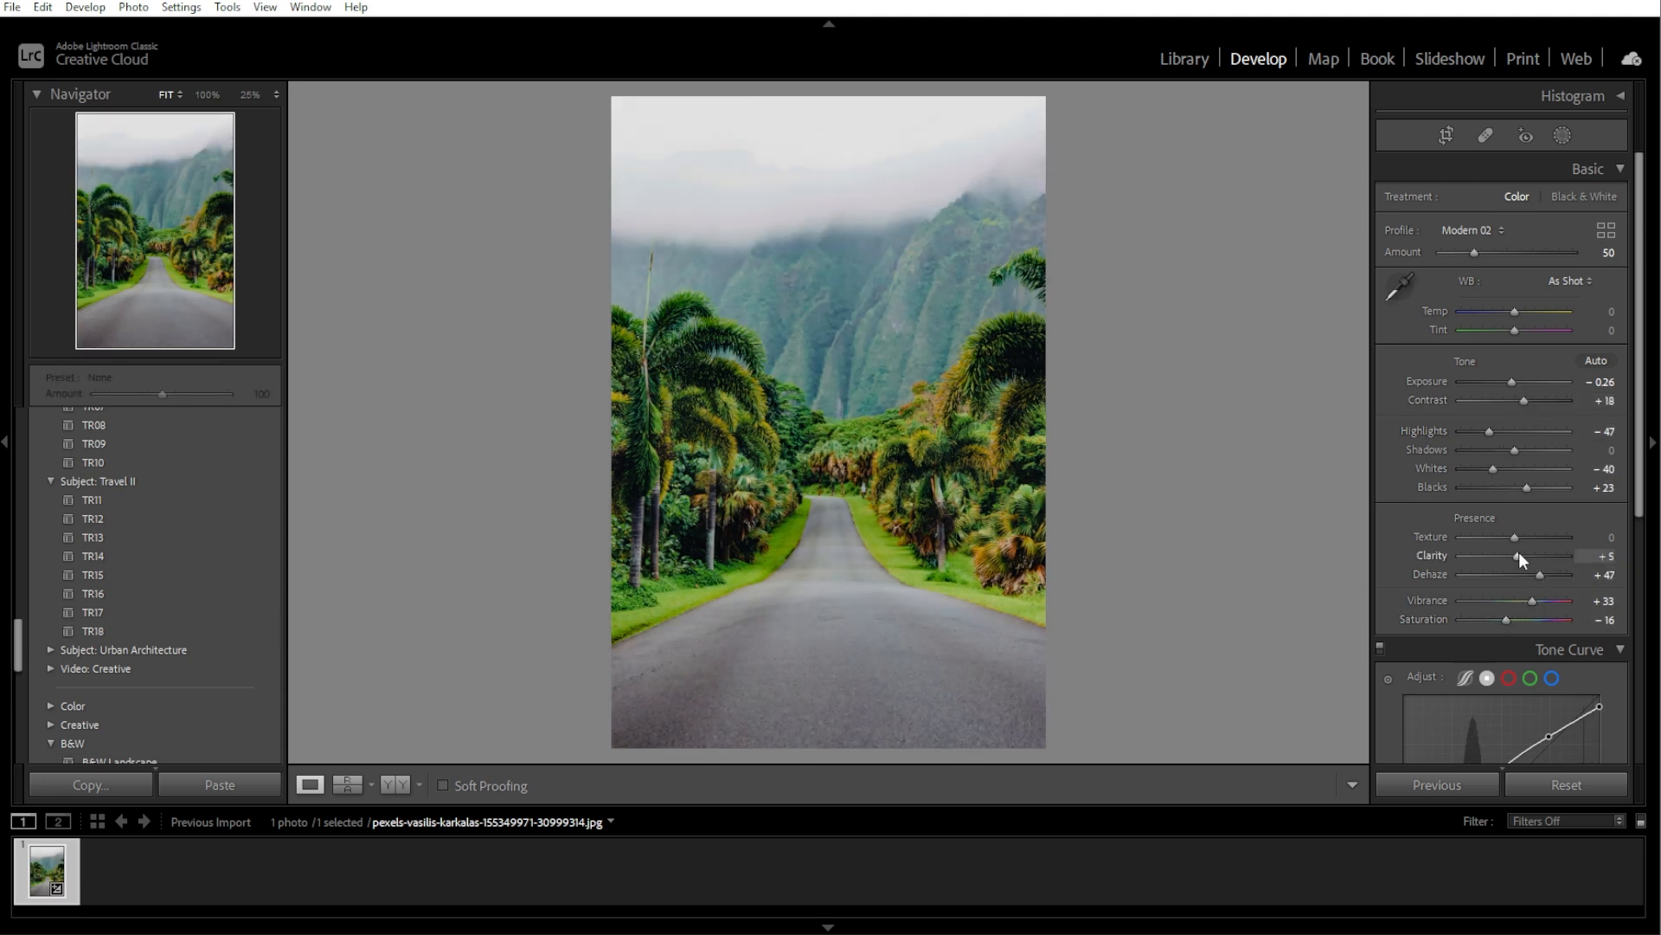
# Create a virtual copy of the edited photo, apply the Flat curve preset to it, and review its tone curve
pyautogui.rightClick(835, 289)
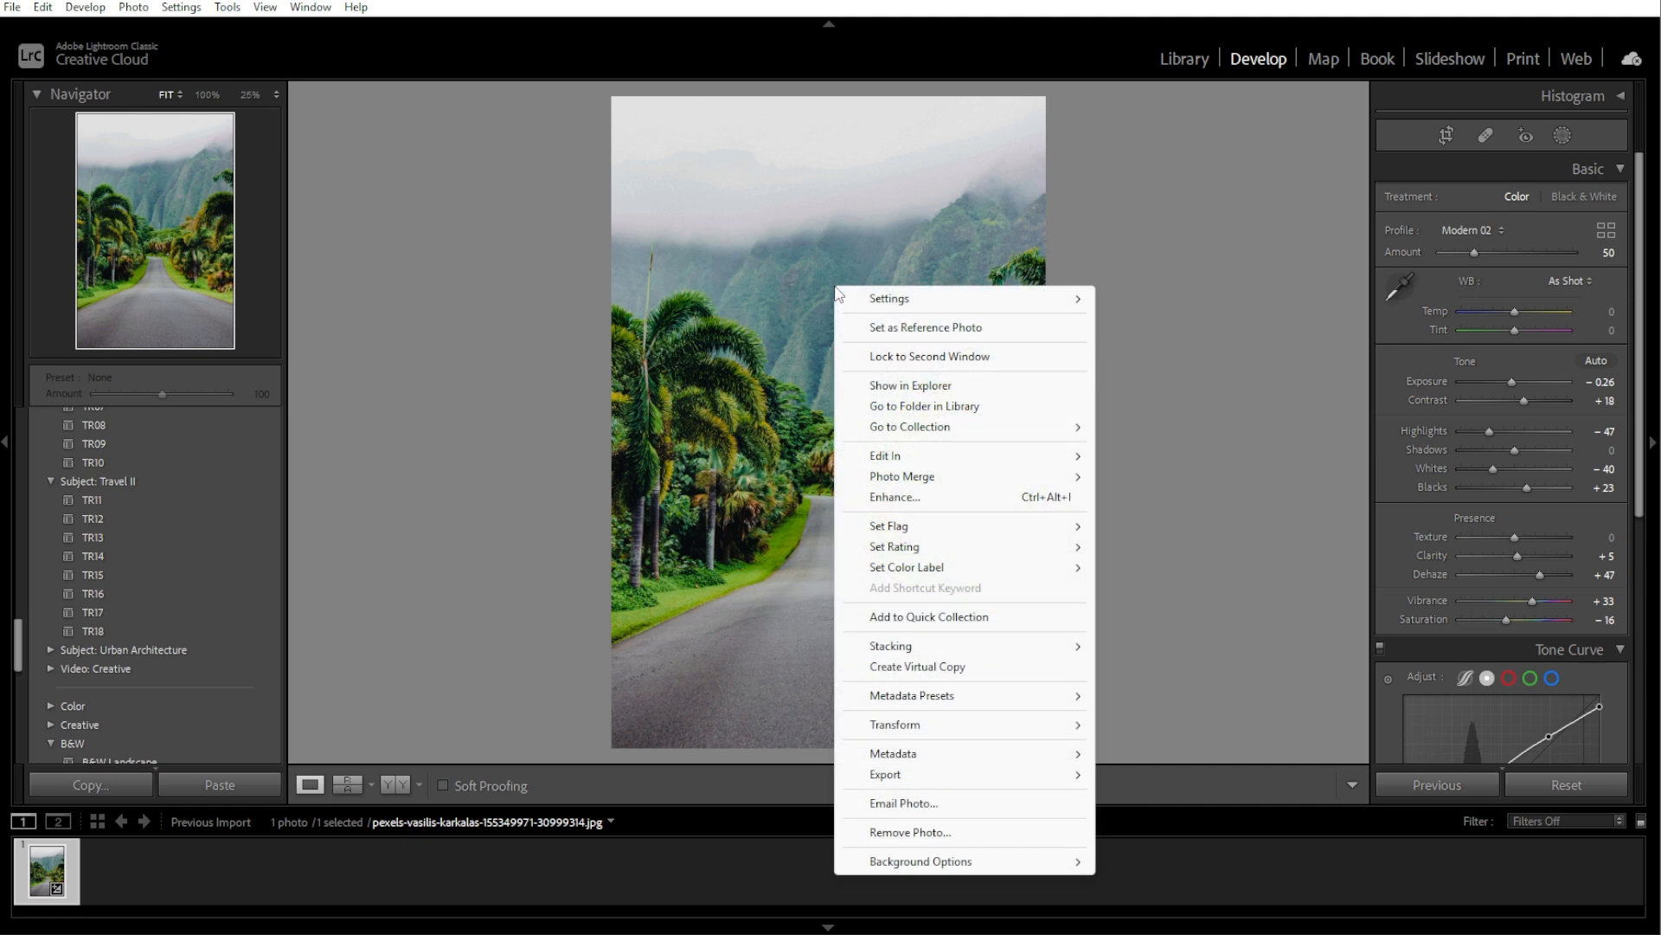
pyautogui.click(876, 667)
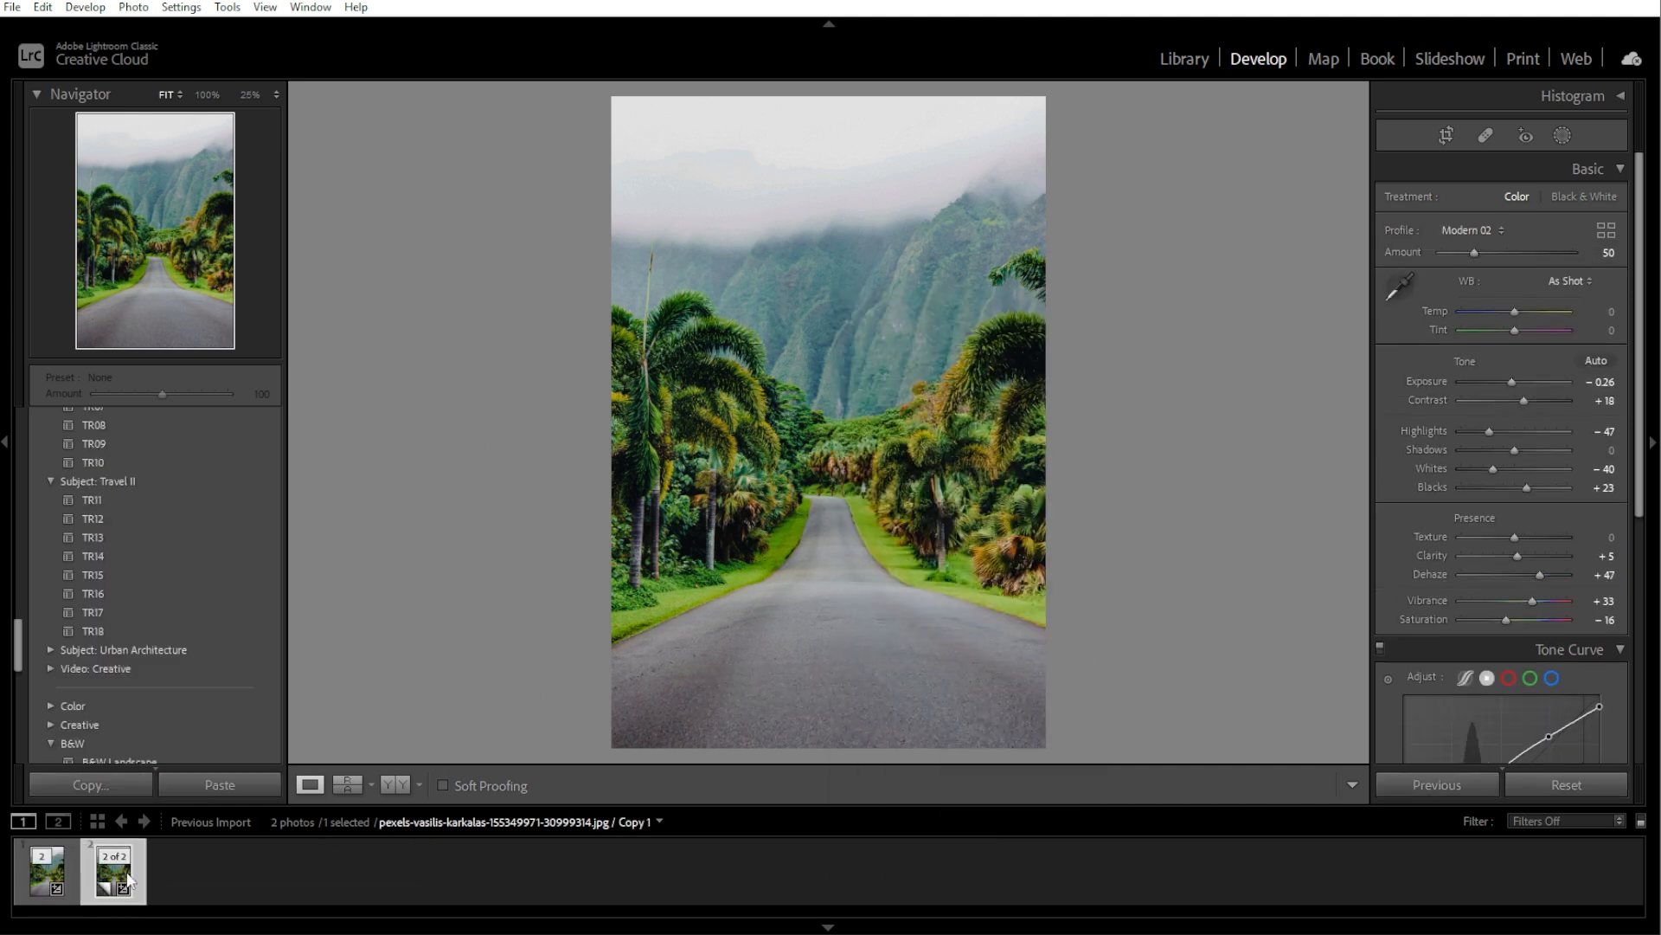
pyautogui.scroll(-7, 164, 655)
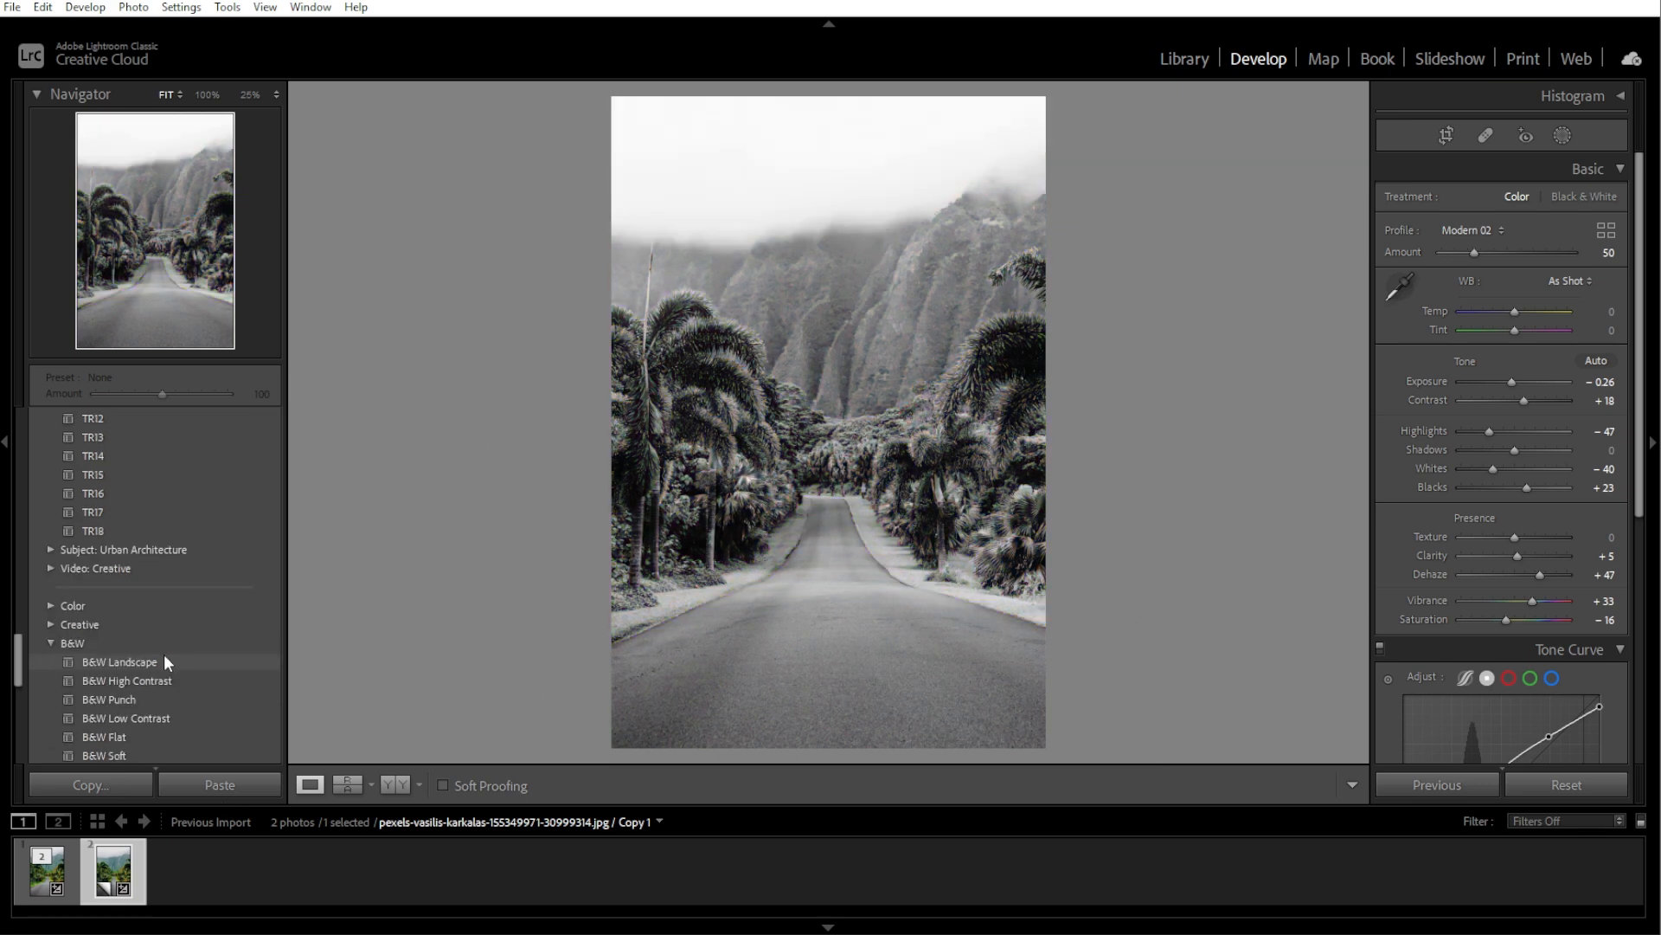
pyautogui.click(132, 679)
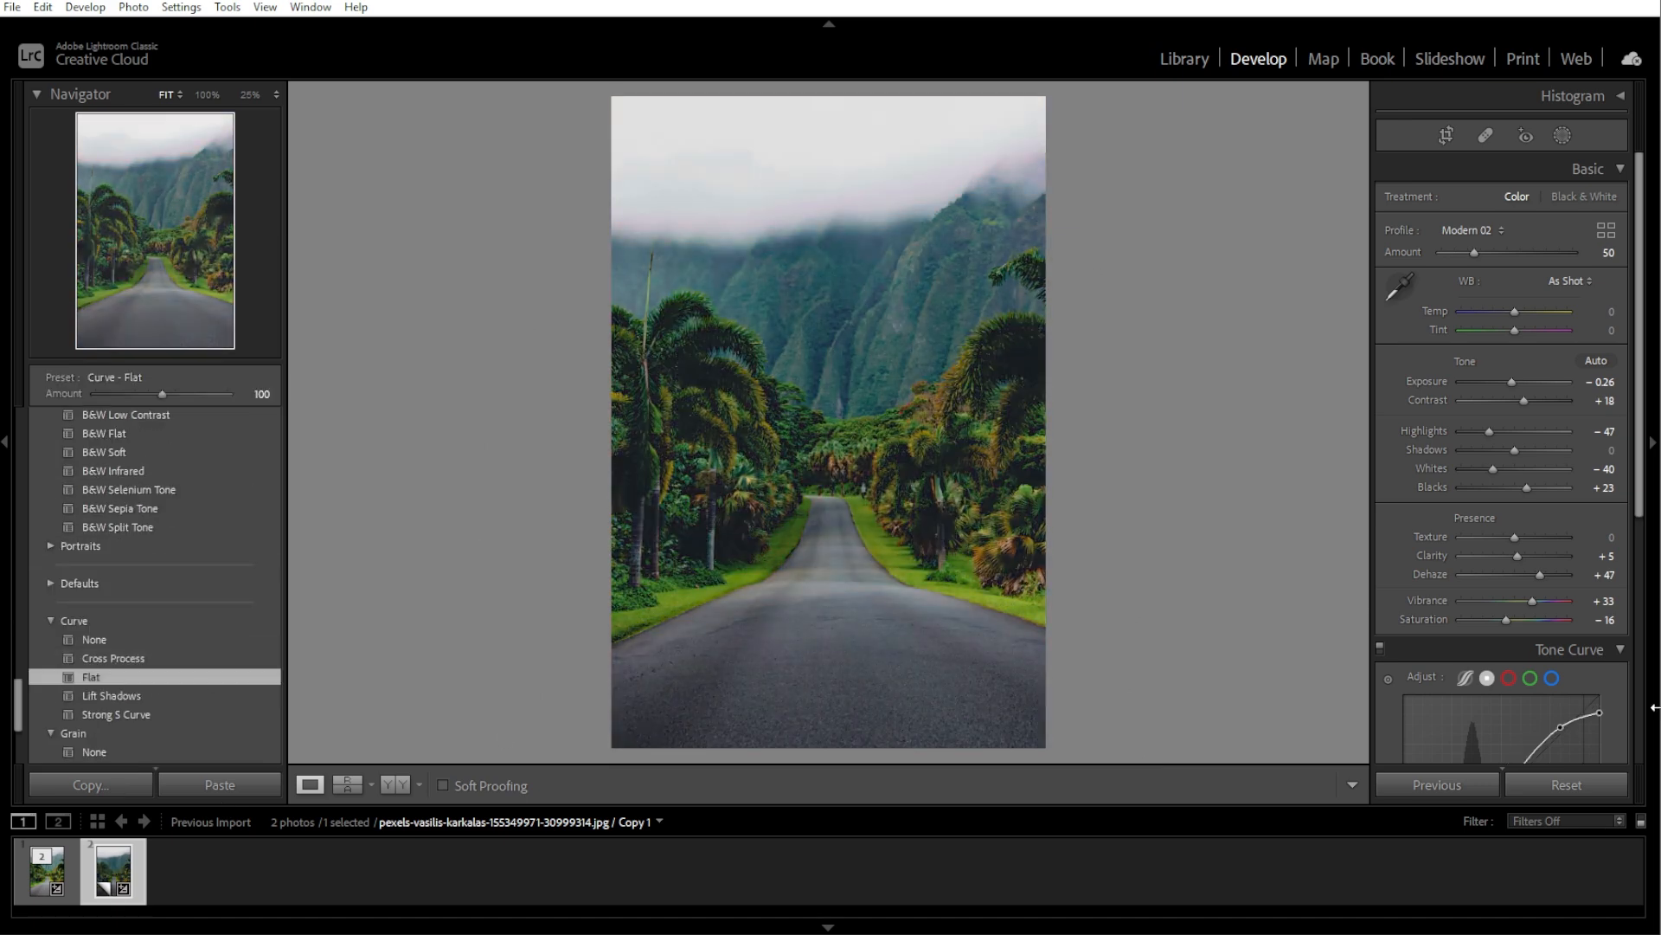
pyautogui.scroll(-2, 1642, 358)
pyautogui.moveTo(1644, 358); pyautogui.dragTo(1644, 443)
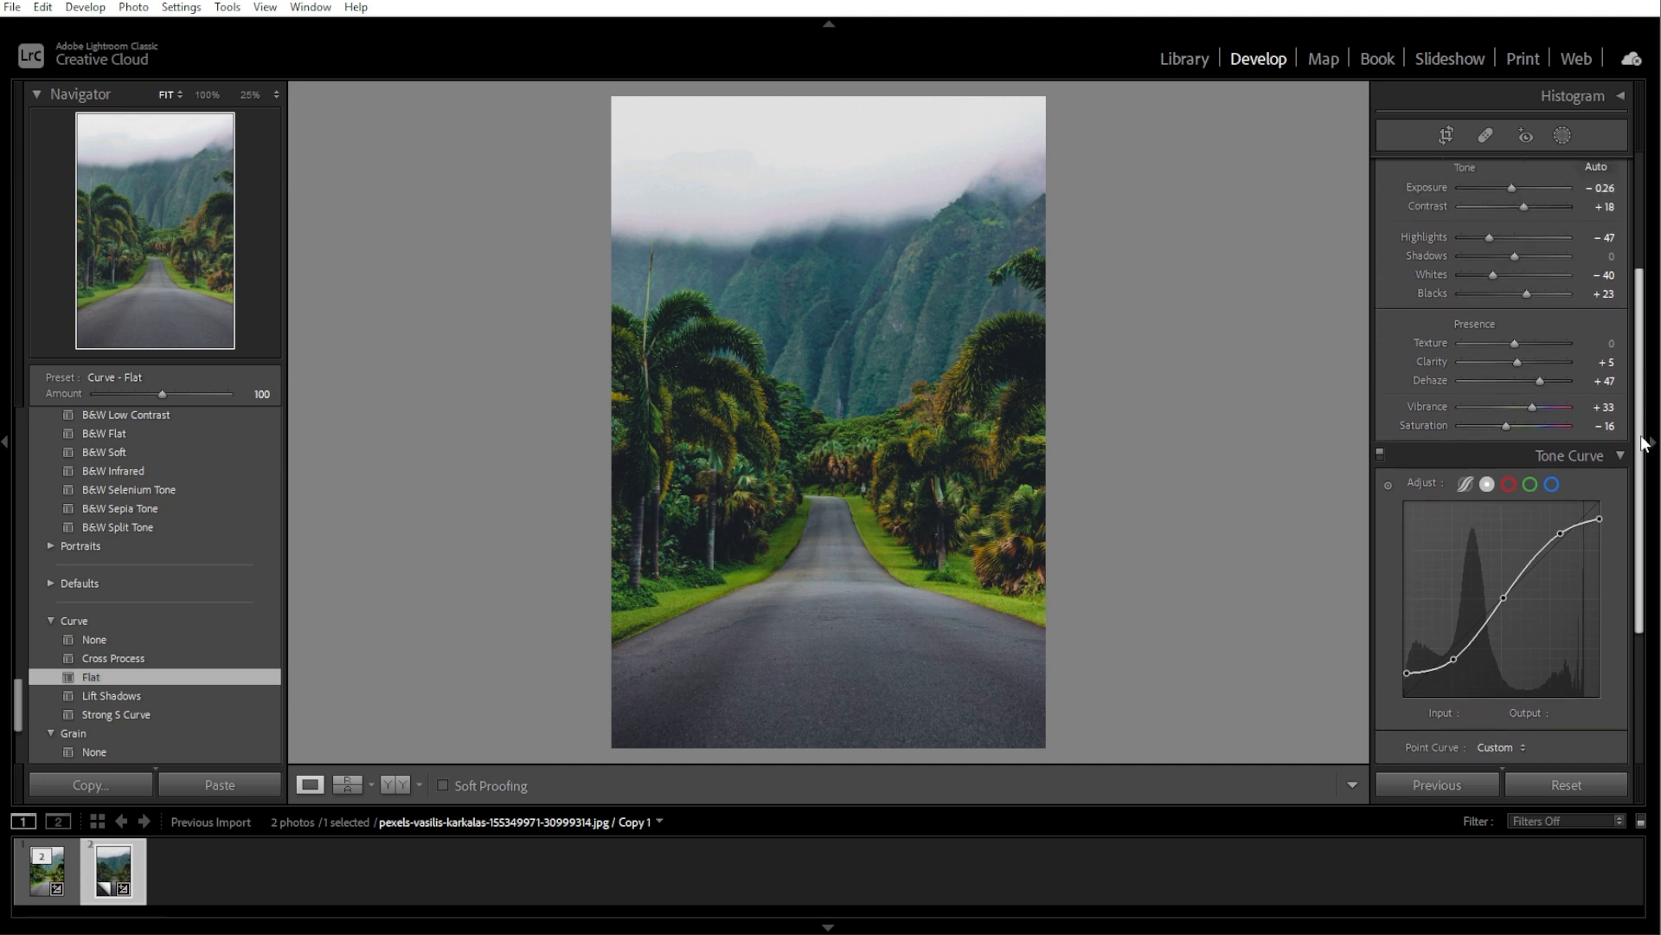
# Compare the virtual copy's initial state with the Flat preset state in its edit history
pyautogui.scroll(10, 38, 418)
pyautogui.click(38, 419)
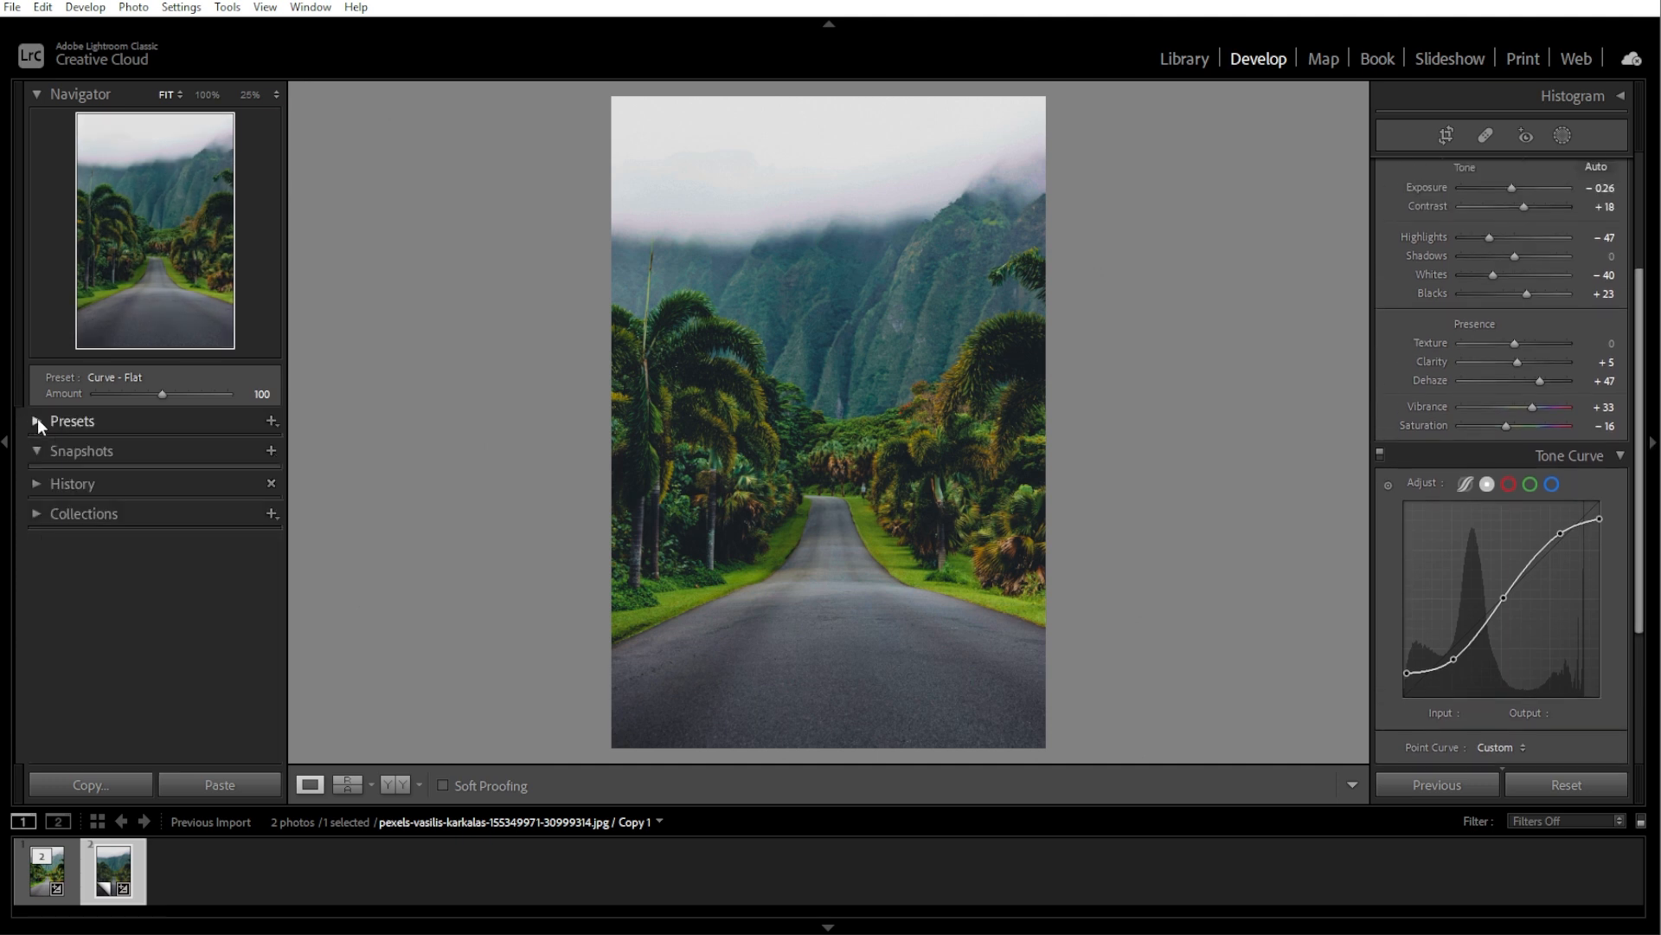
pyautogui.click(38, 485)
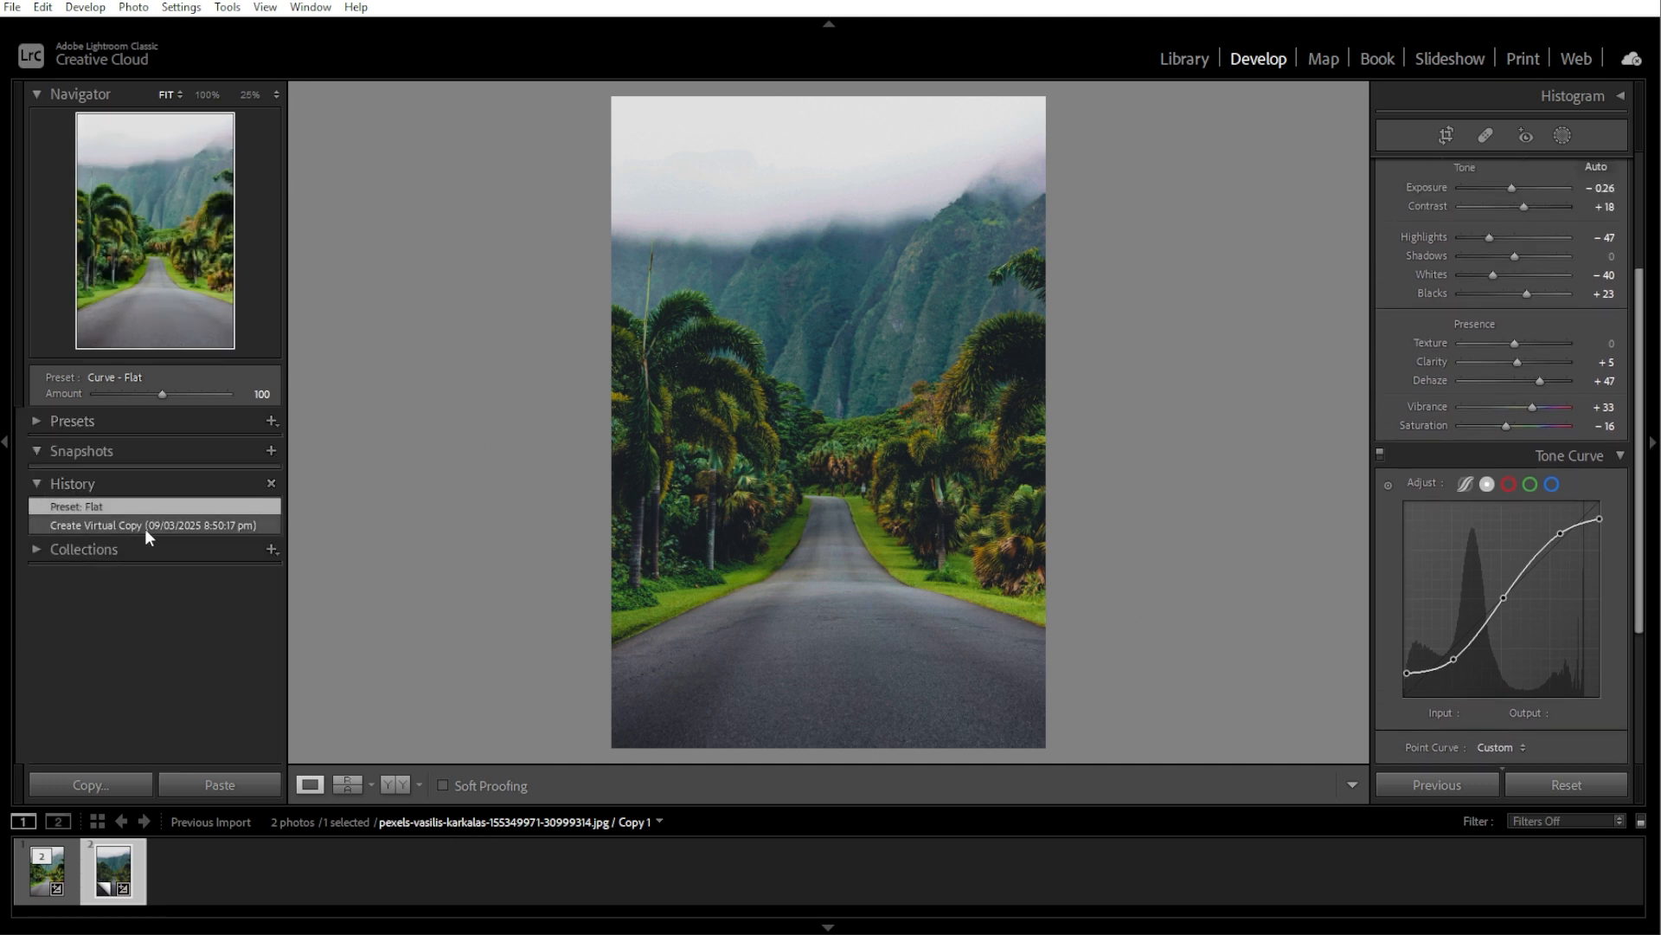
pyautogui.click(144, 528)
pyautogui.click(148, 508)
pyautogui.click(148, 524)
pyautogui.click(148, 507)
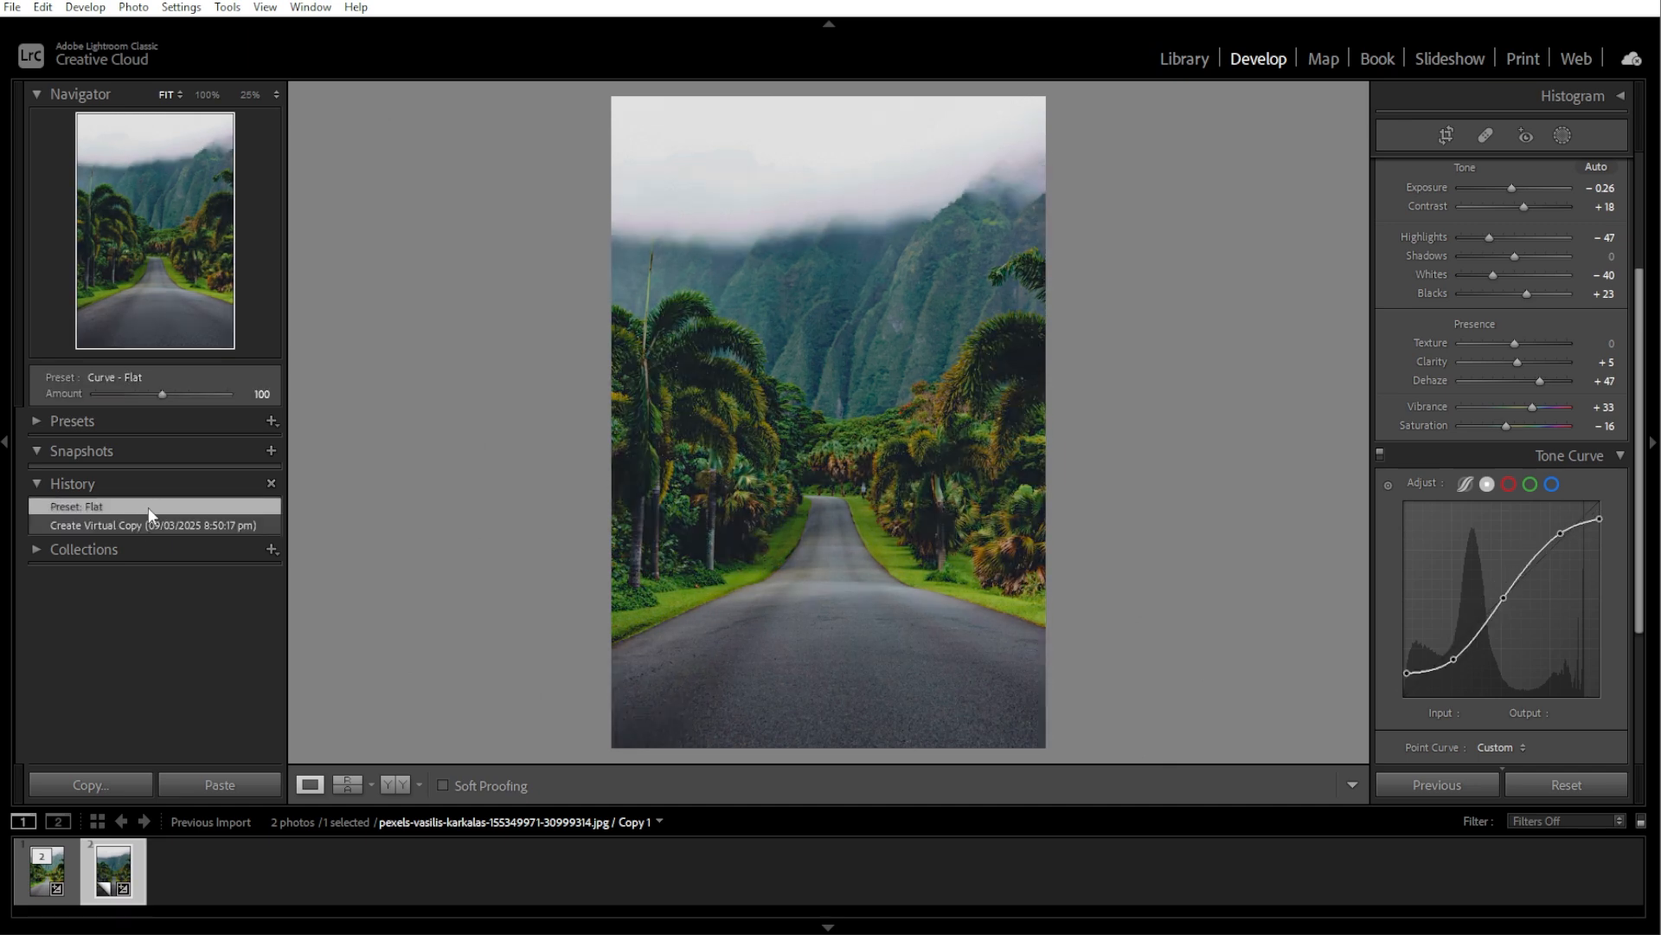
# Fine-tune the virtual copy's Vibrance, Dehaze and Exposure on top of the Flat curve preset
pyautogui.scroll(3, 1642, 364)
pyautogui.moveTo(1533, 553)
pyautogui.mouseDown()
pyautogui.moveTo(1519, 572)
pyautogui.moveTo(1546, 527)
pyautogui.mouseUp()
pyautogui.moveTo(1510, 336); pyautogui.dragTo(1516, 330)
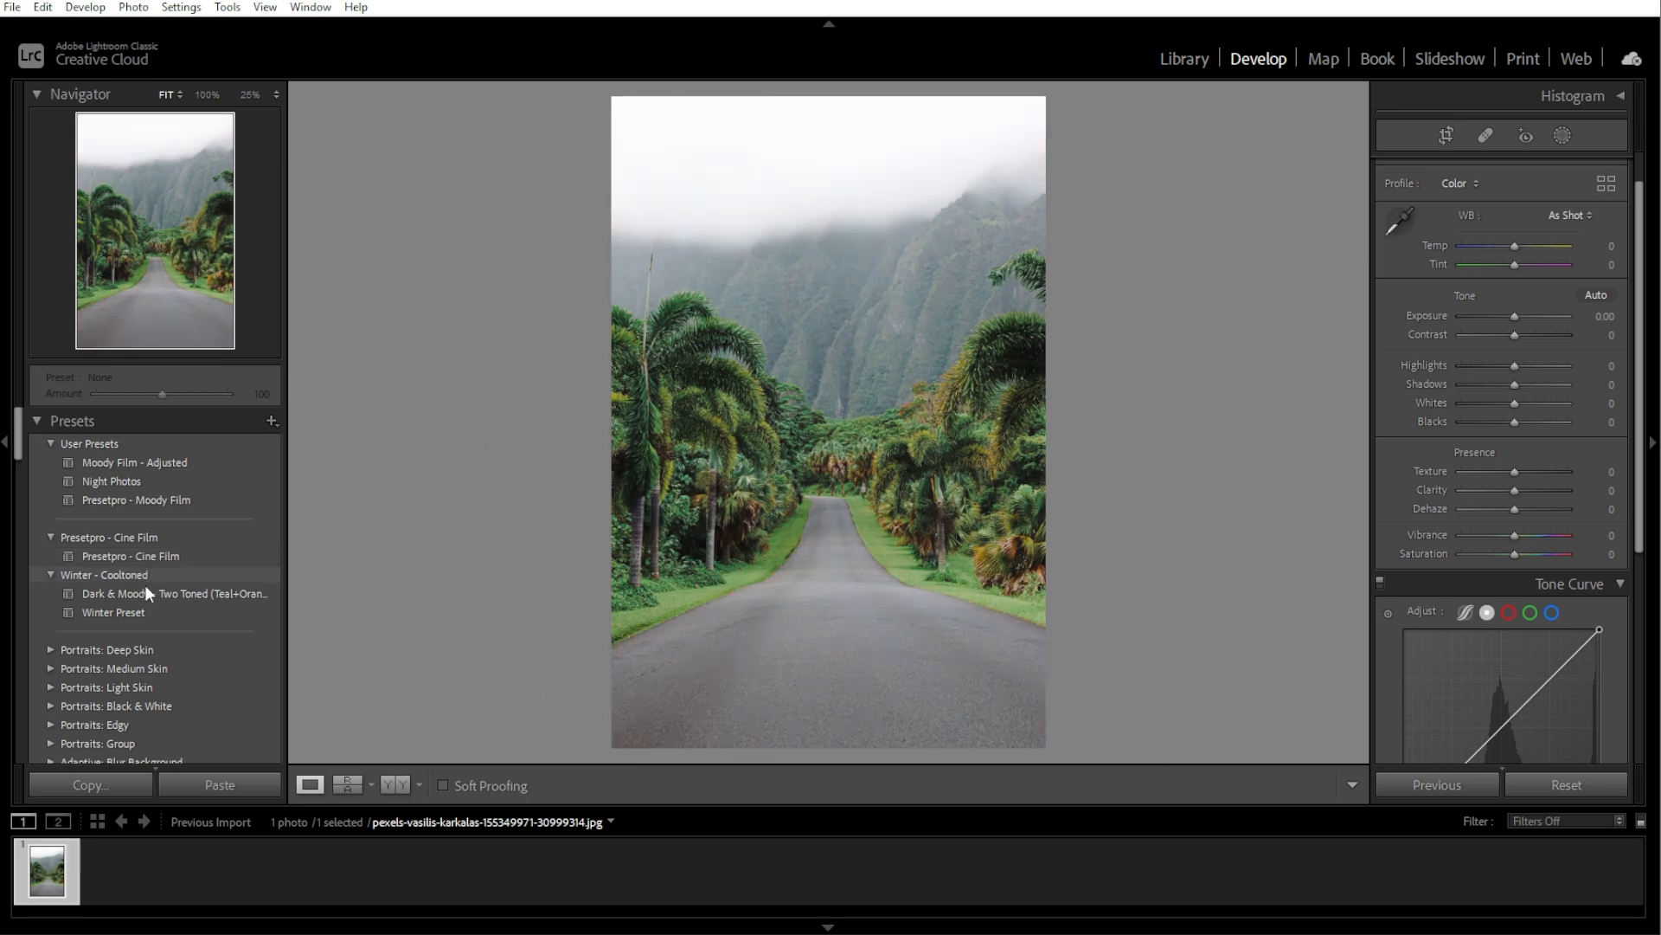
# Apply the LN06 preset from the Subject: Landscape group to the unedited road photo
pyautogui.scroll(-3, 140, 624)
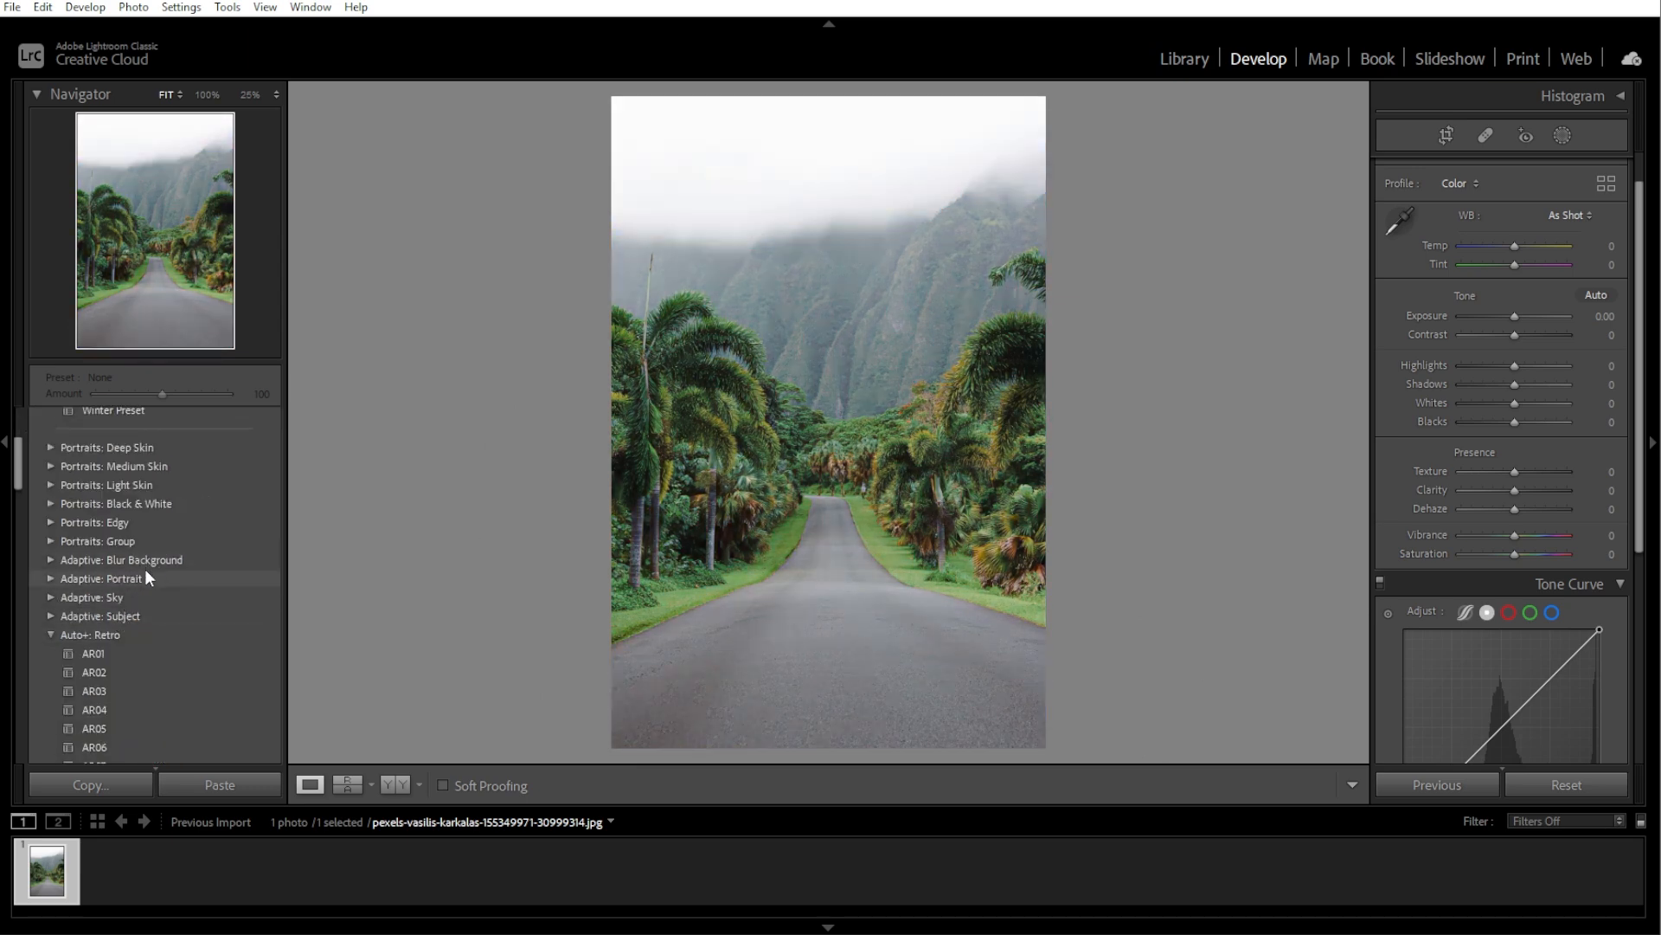
pyautogui.scroll(-6, 86, 606)
pyautogui.scroll(-7, 53, 594)
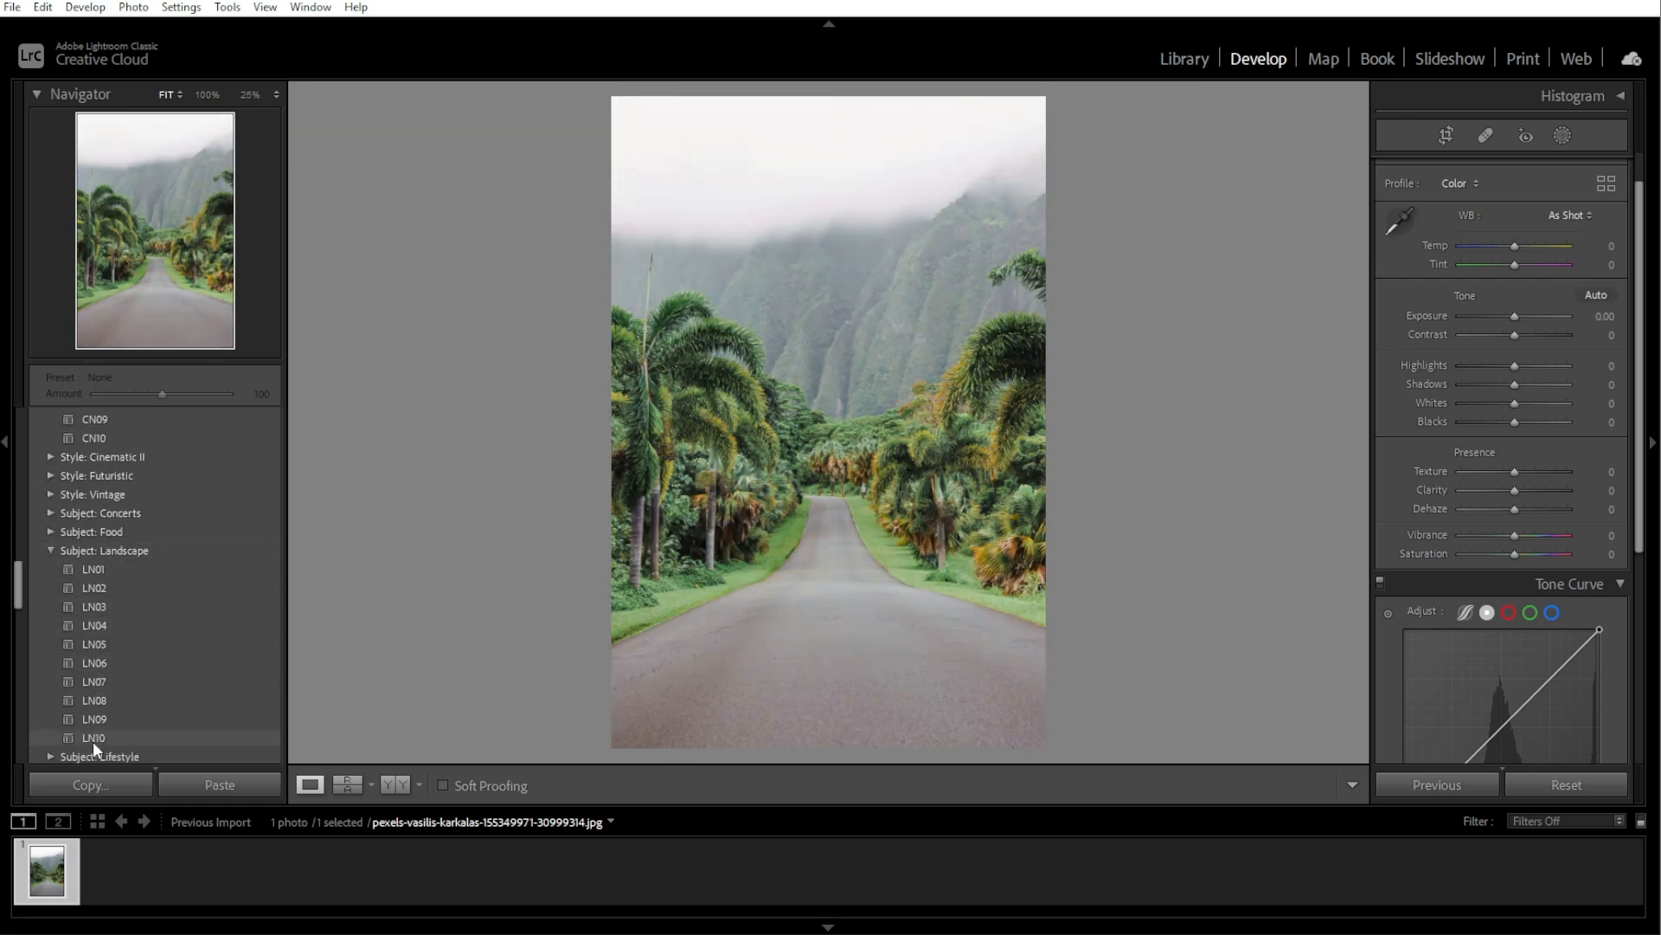
pyautogui.click(95, 659)
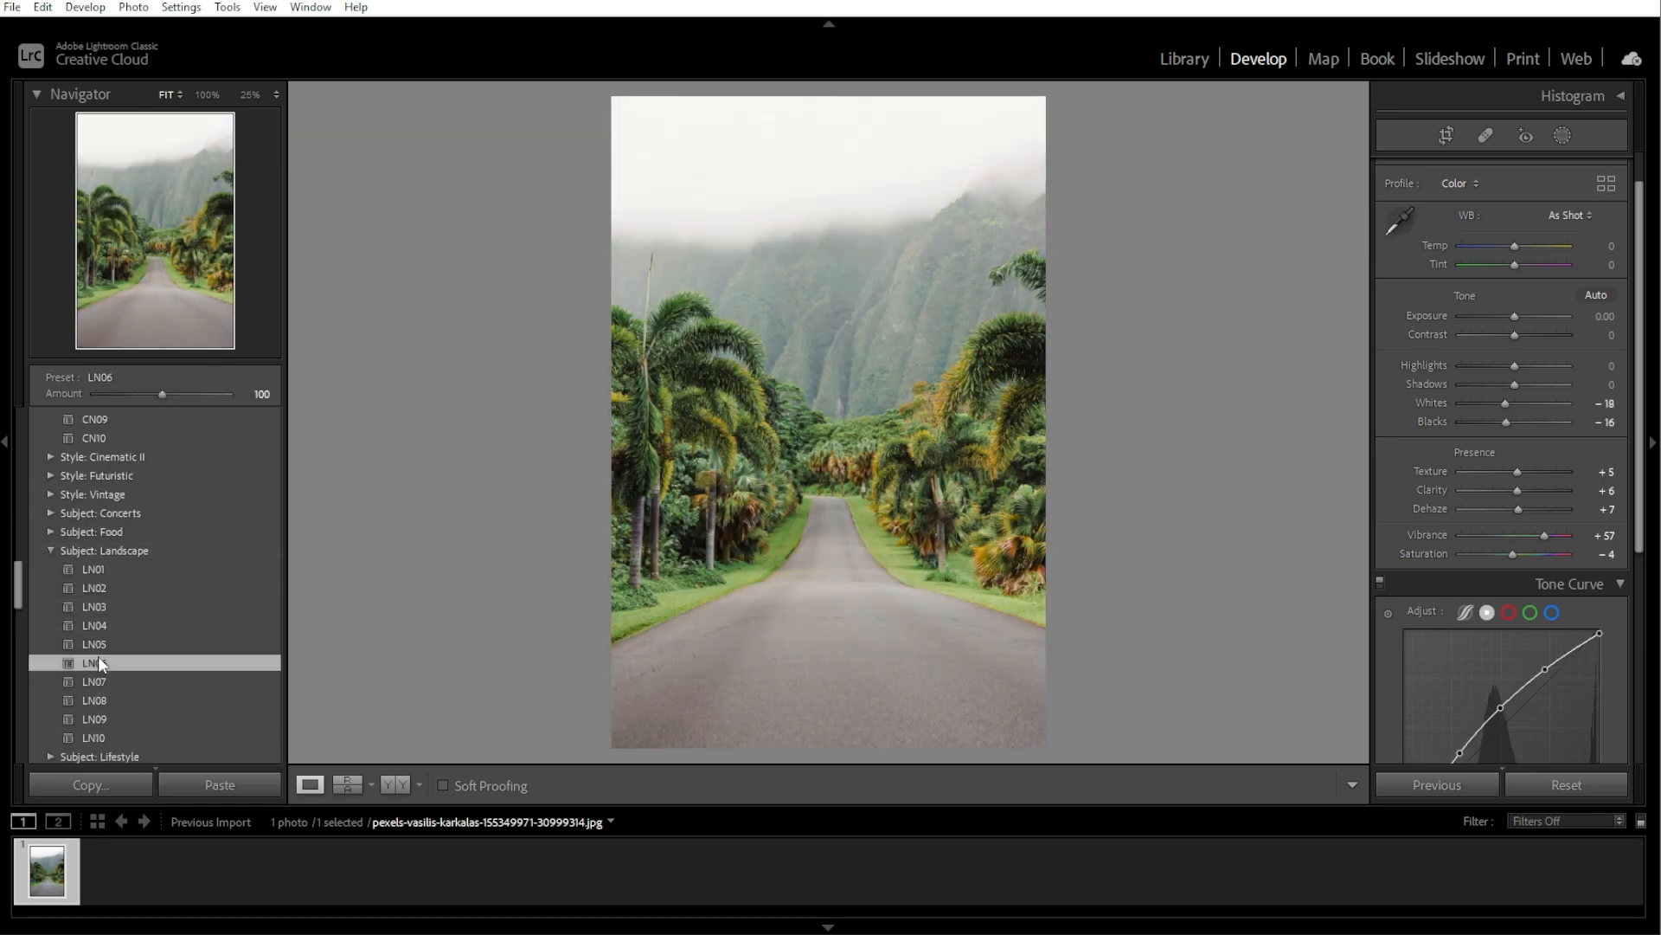
# Add a linear gradient mask over the sky, running from the photo's upper edge down into the mountains
pyautogui.click(1562, 136)
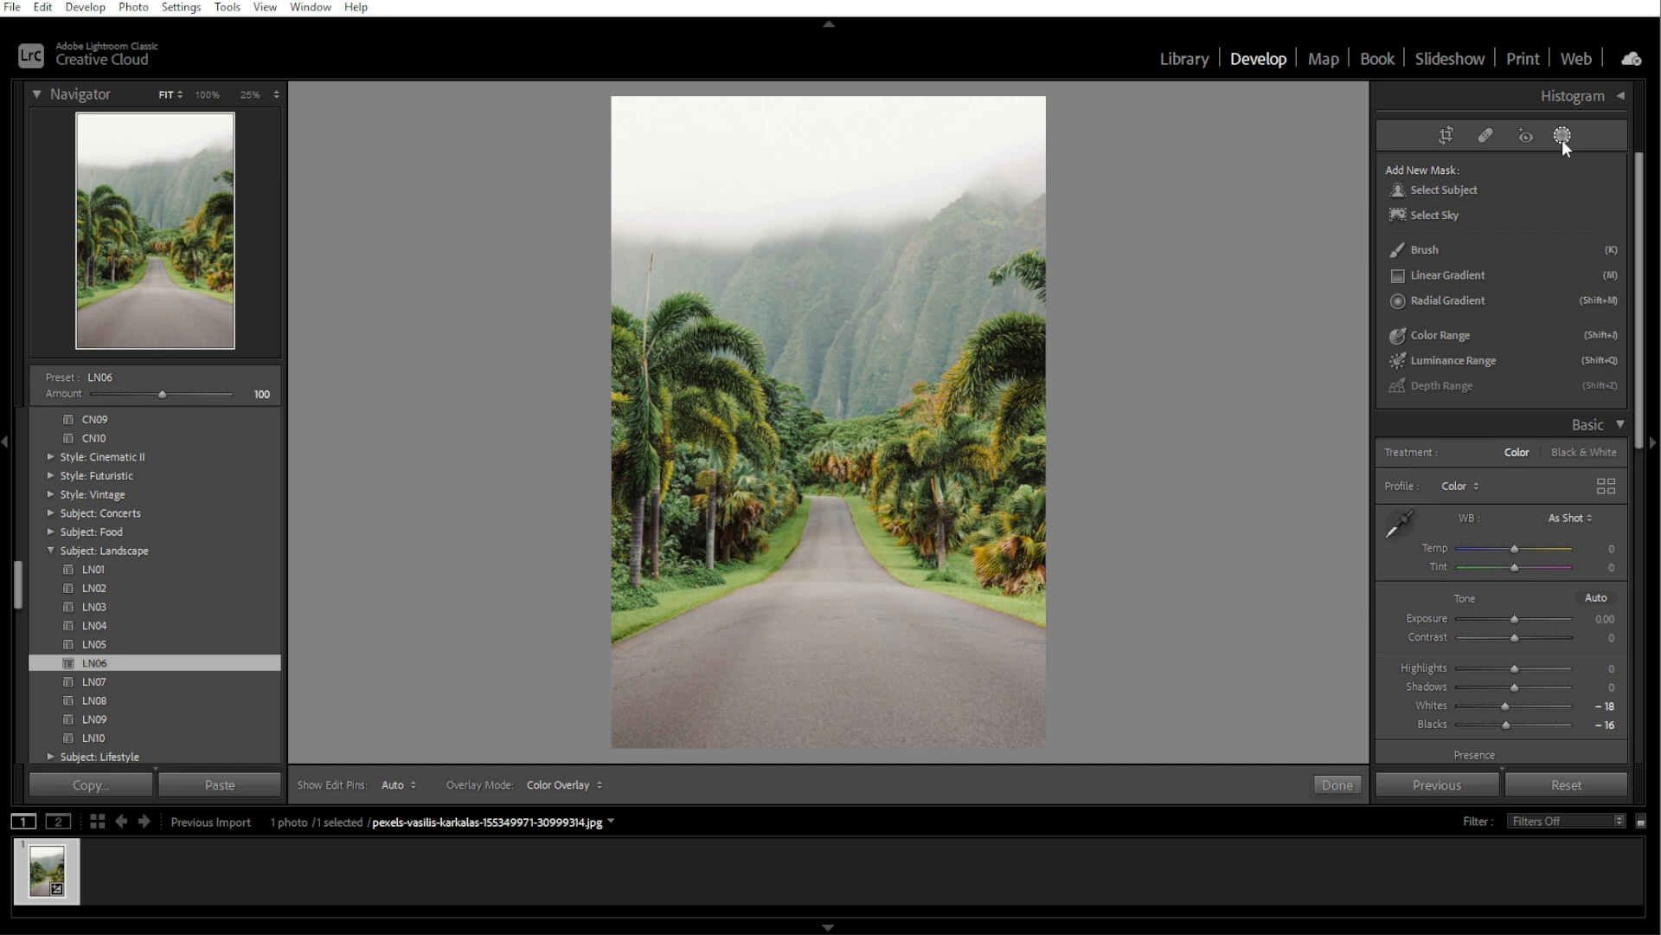
pyautogui.click(1466, 273)
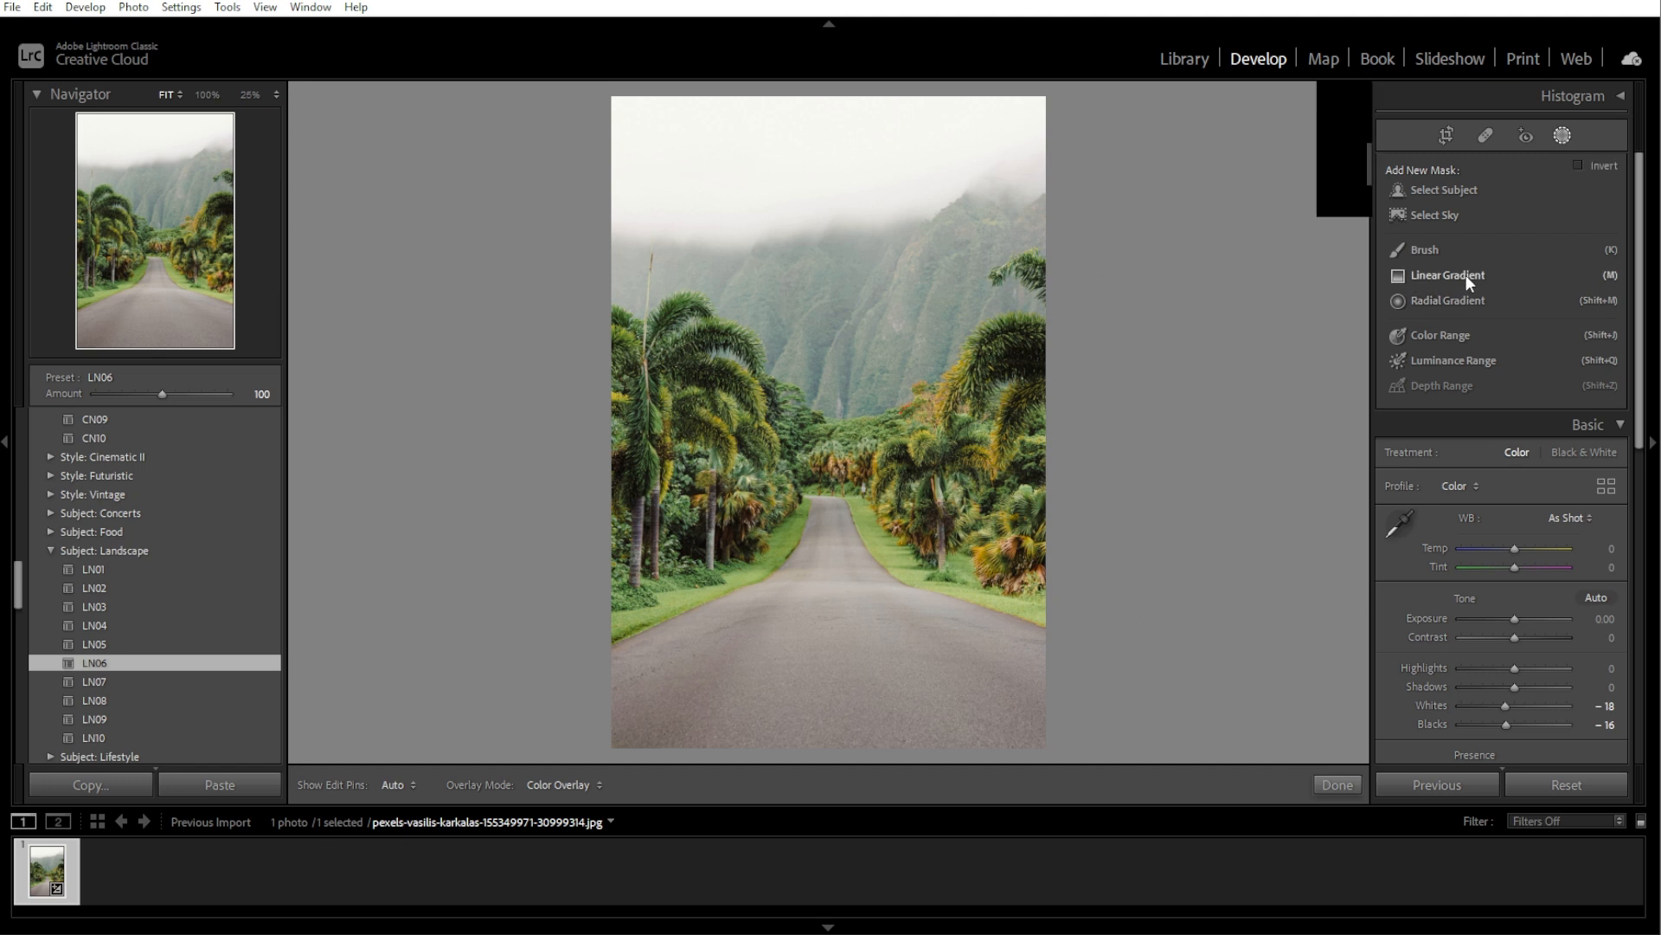
pyautogui.moveTo(821, 100); pyautogui.dragTo(824, 338)
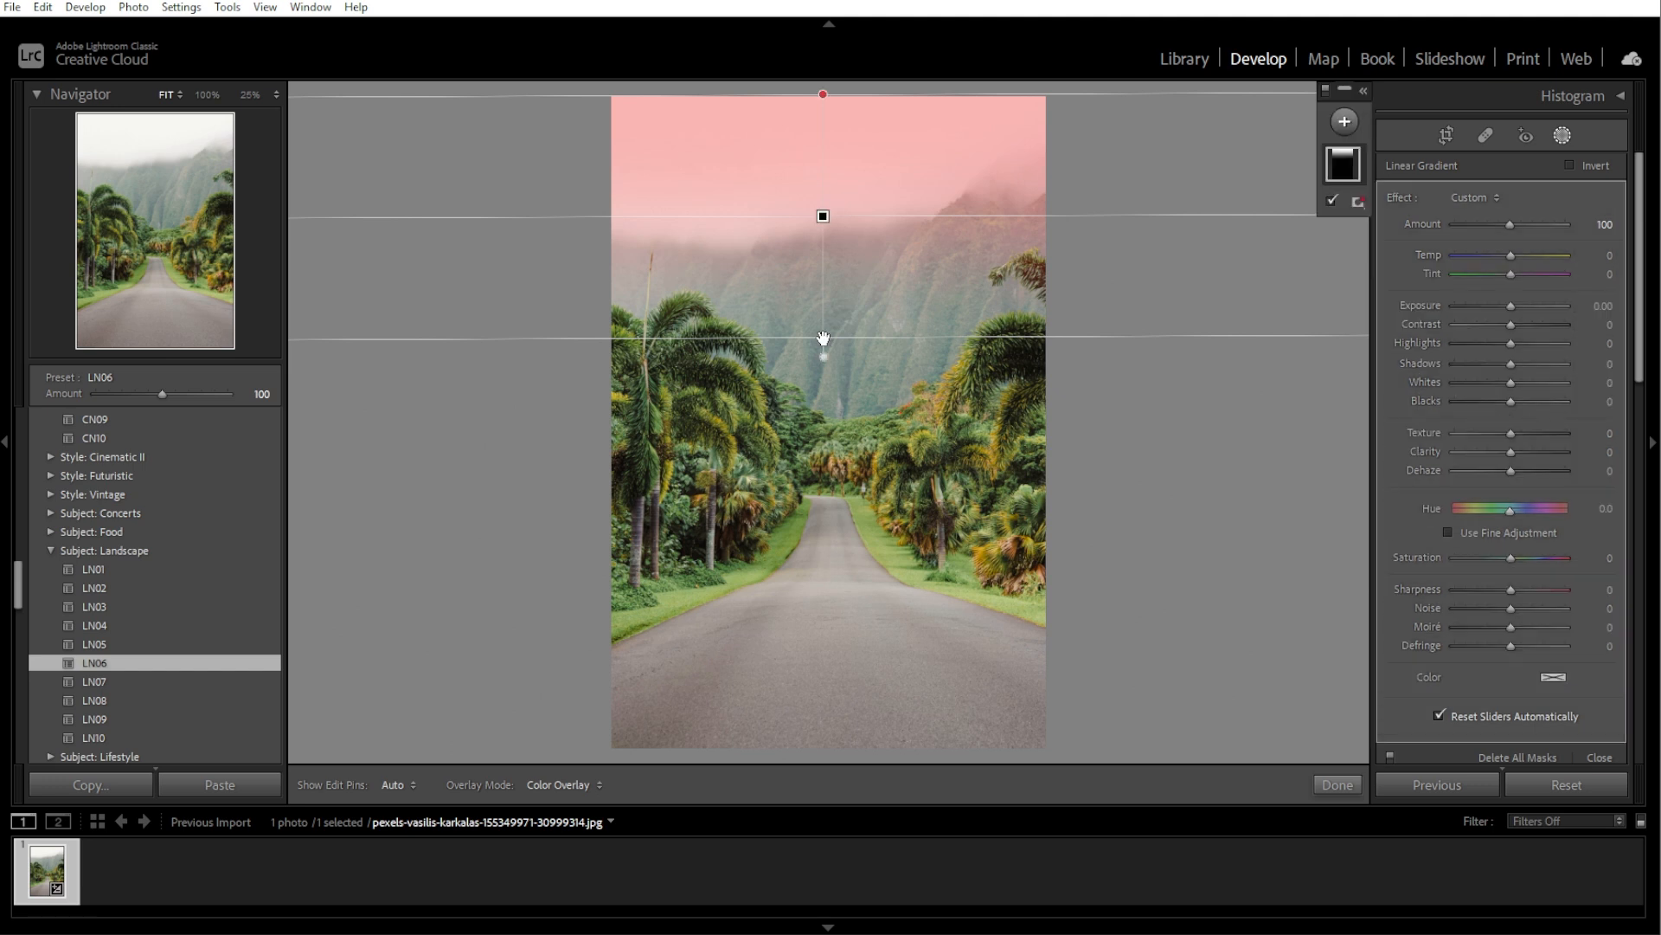
# Lower the sky gradient's Temp and Exposure, setting Tint -14, Contrast 55, Highlights -56, Shadows 26, Whites -28, Blacks -55, Clarity 13, Dehaze 36, Saturation 43
pyautogui.moveTo(1511, 470)
pyautogui.mouseDown()
pyautogui.moveTo(1580, 472)
pyautogui.moveTo(1530, 471)
pyautogui.mouseUp()
pyautogui.moveTo(1510, 305); pyautogui.dragTo(1518, 451)
pyautogui.moveTo(1511, 557); pyautogui.dragTo(1535, 558)
pyautogui.moveTo(1511, 256)
pyautogui.mouseDown()
pyautogui.moveTo(1459, 257)
pyautogui.moveTo(1524, 272)
pyautogui.moveTo(1503, 276)
pyautogui.mouseUp()
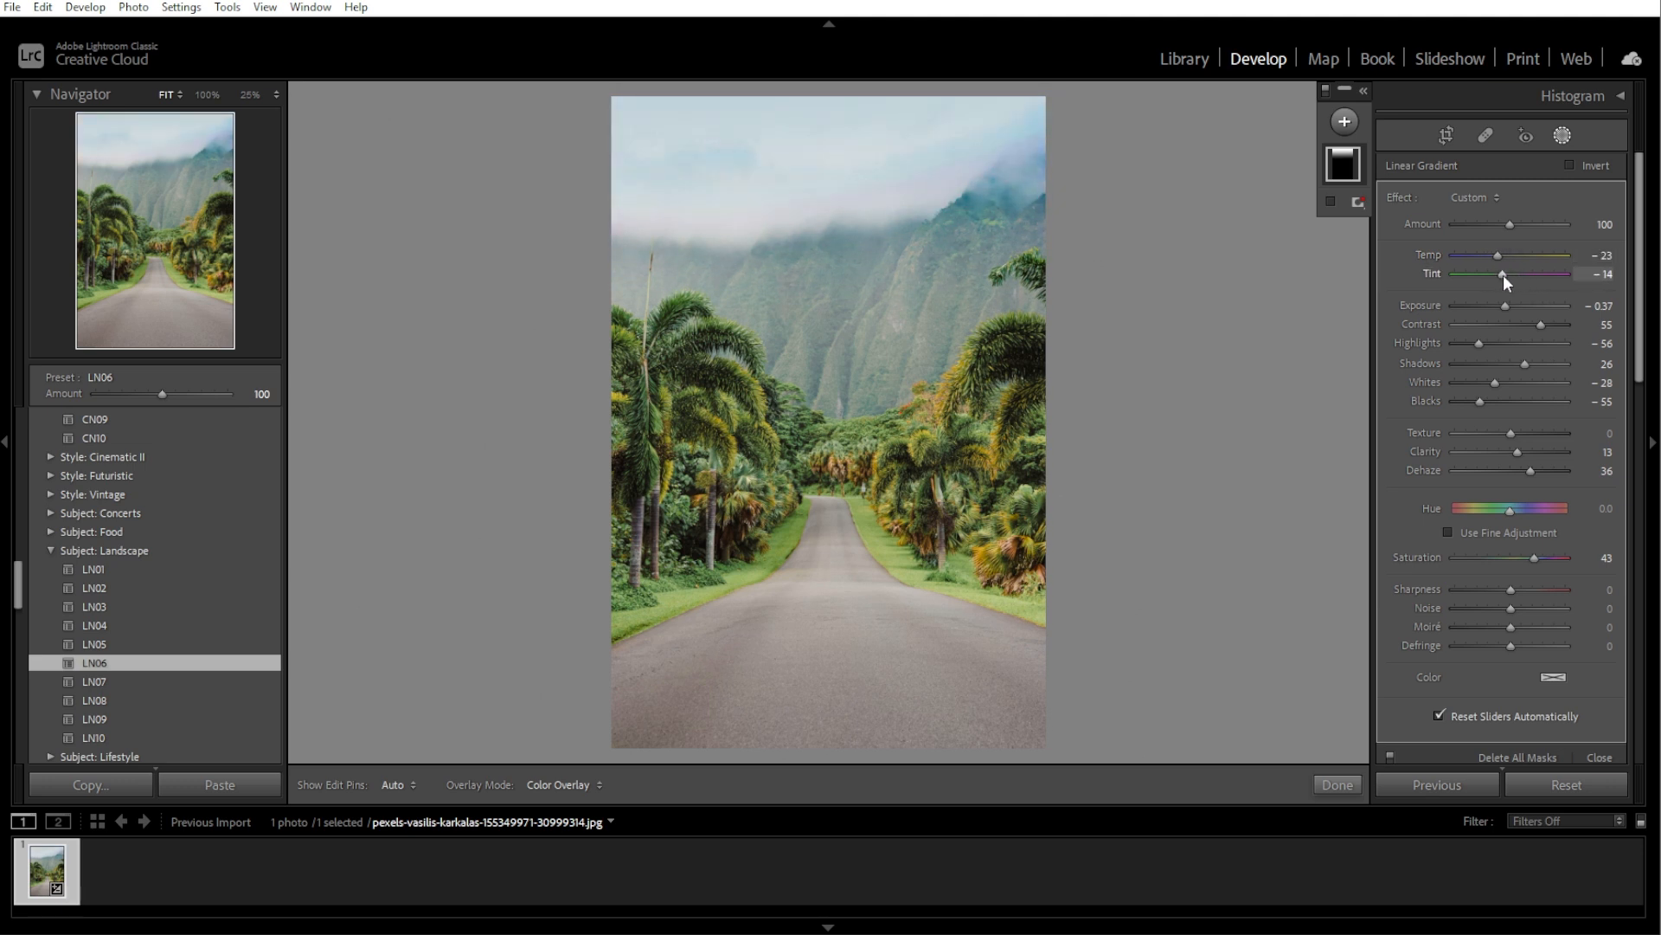
pyautogui.moveTo(1500, 307); pyautogui.dragTo(1499, 257)
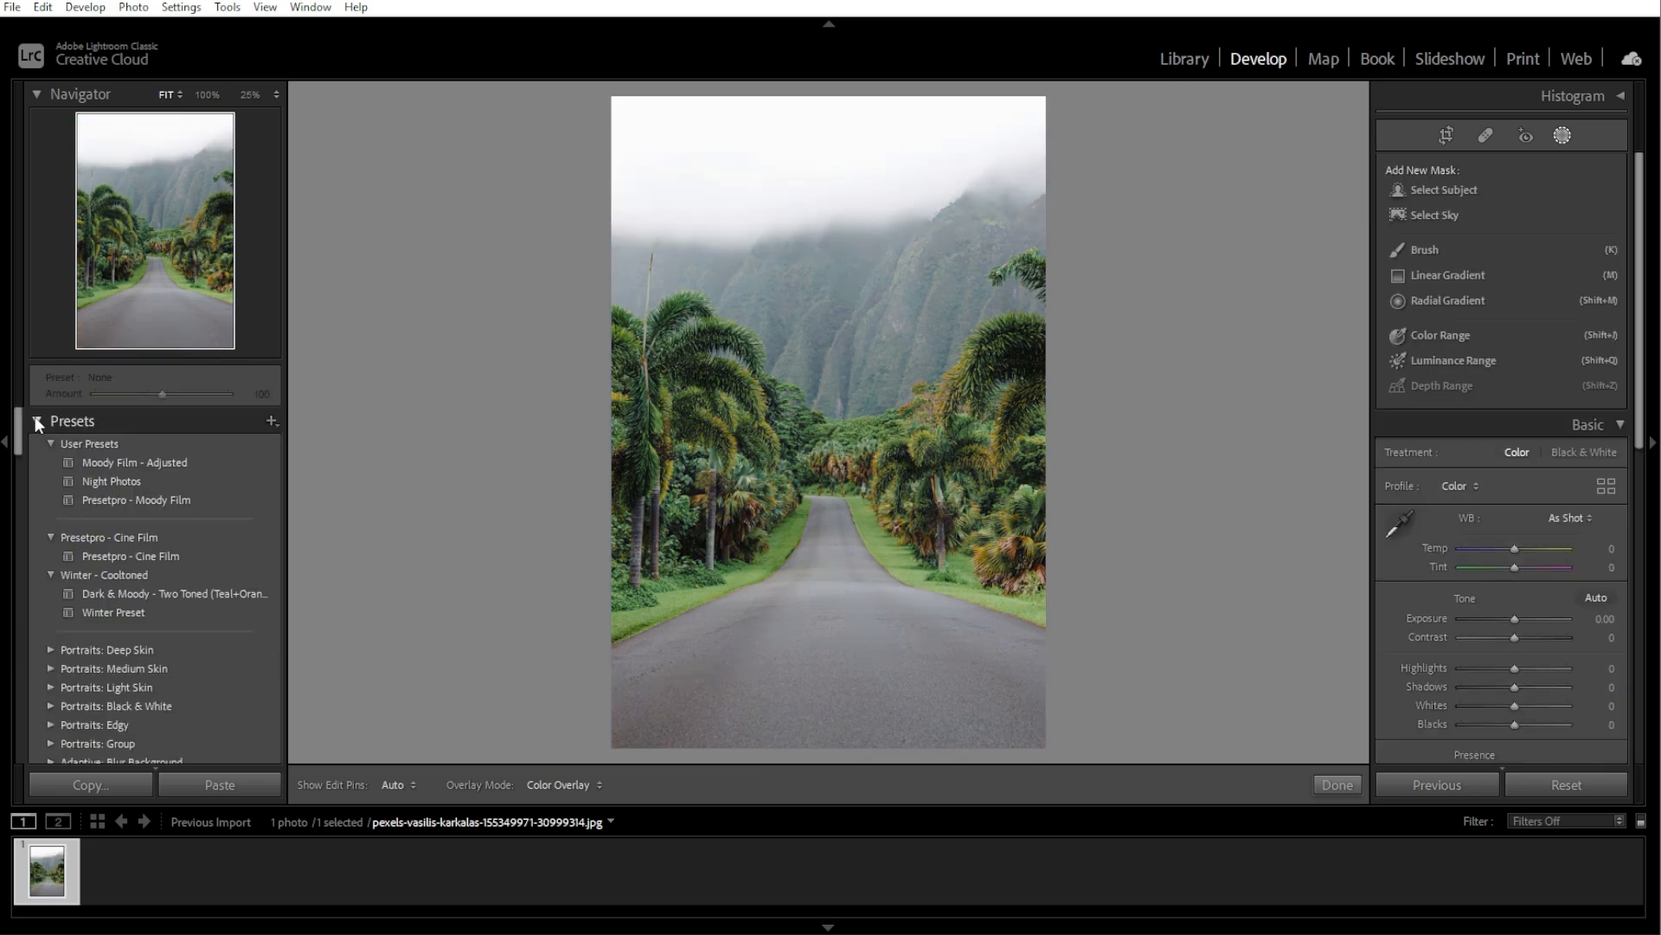
# Apply the Turquoise & Red preset from the Creative group to the unedited road photo
pyautogui.scroll(-10, 143, 553)
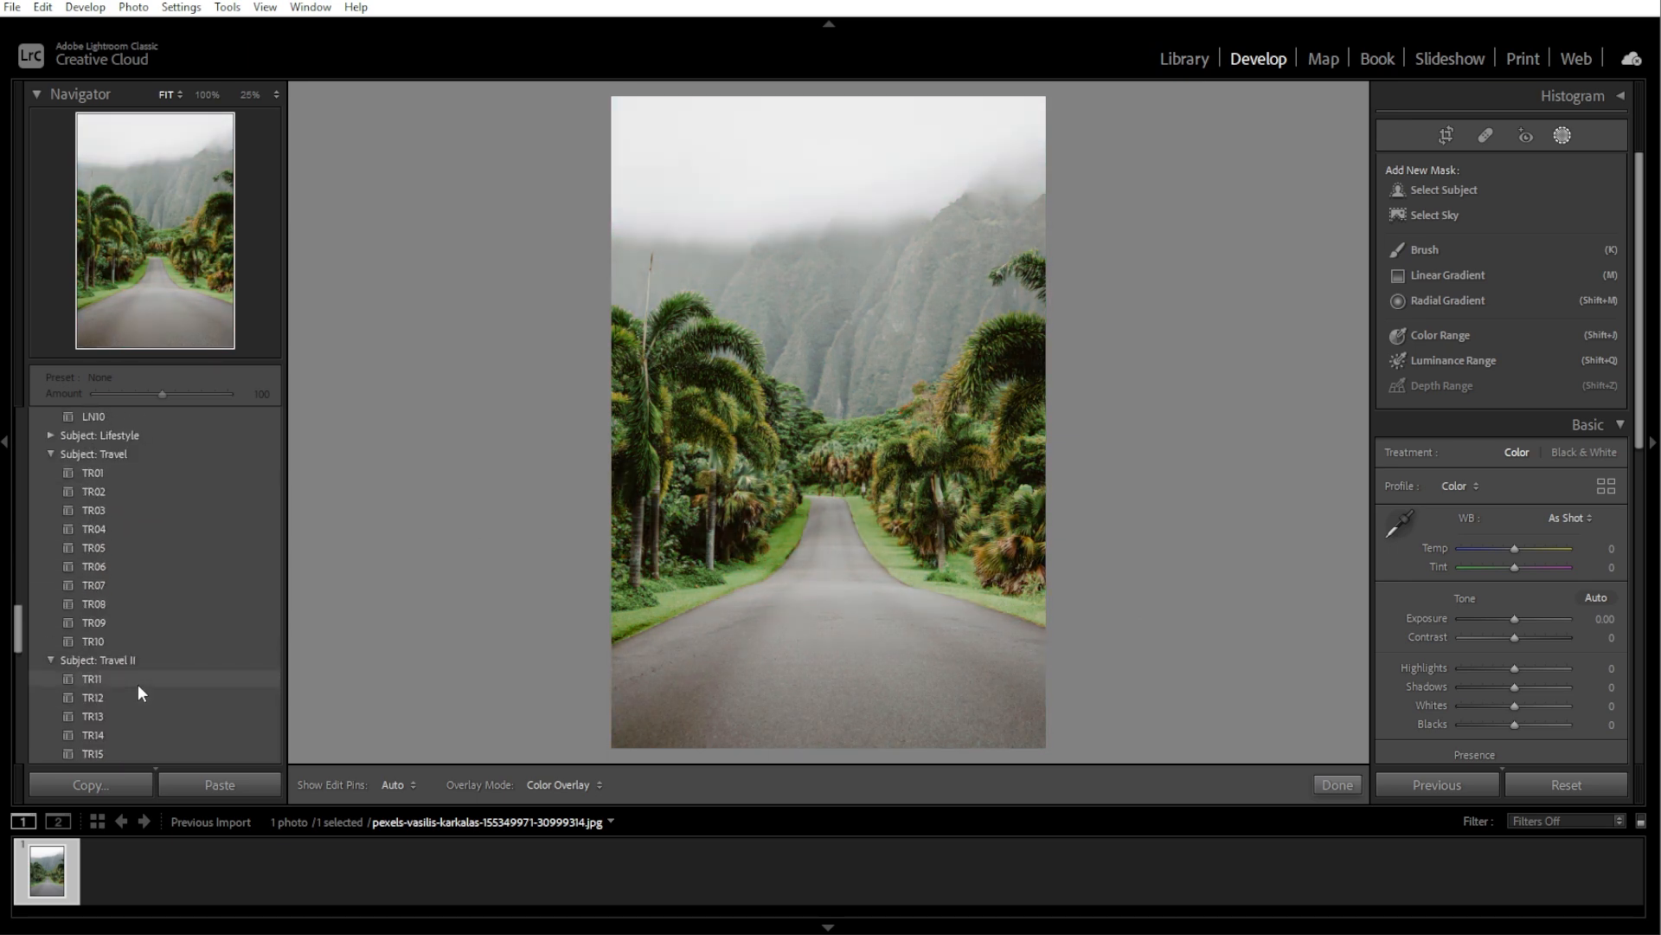
pyautogui.scroll(-10, 138, 684)
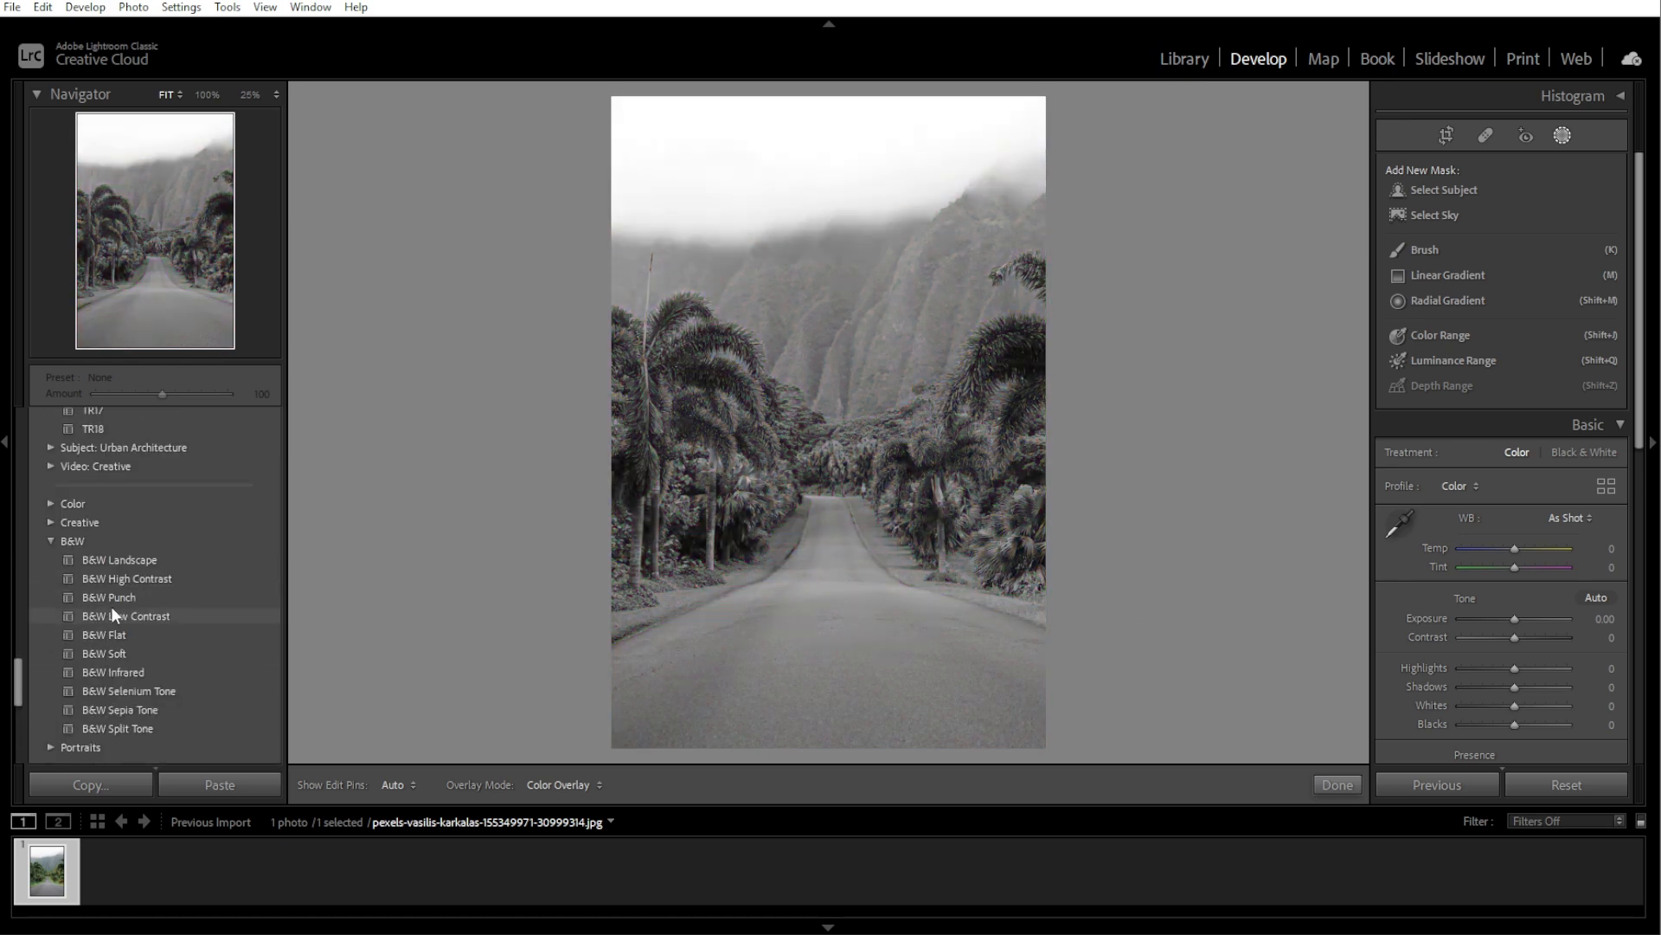
pyautogui.scroll(2, 78, 619)
pyautogui.click(51, 624)
pyautogui.scroll(-3, 87, 589)
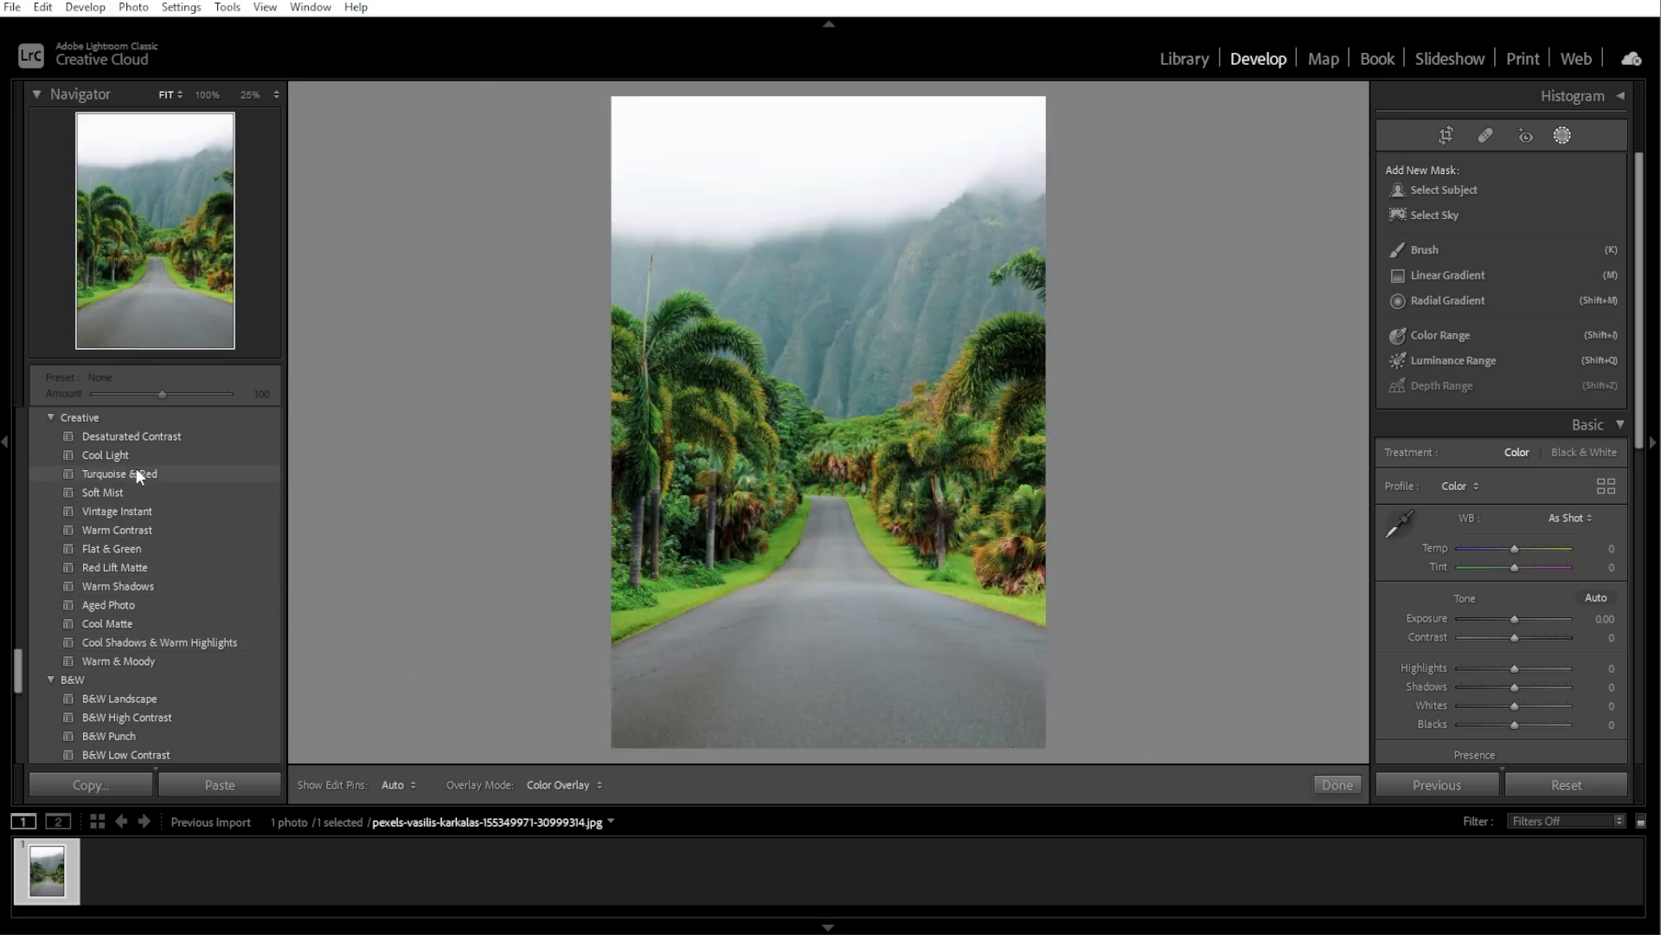
pyautogui.click(137, 471)
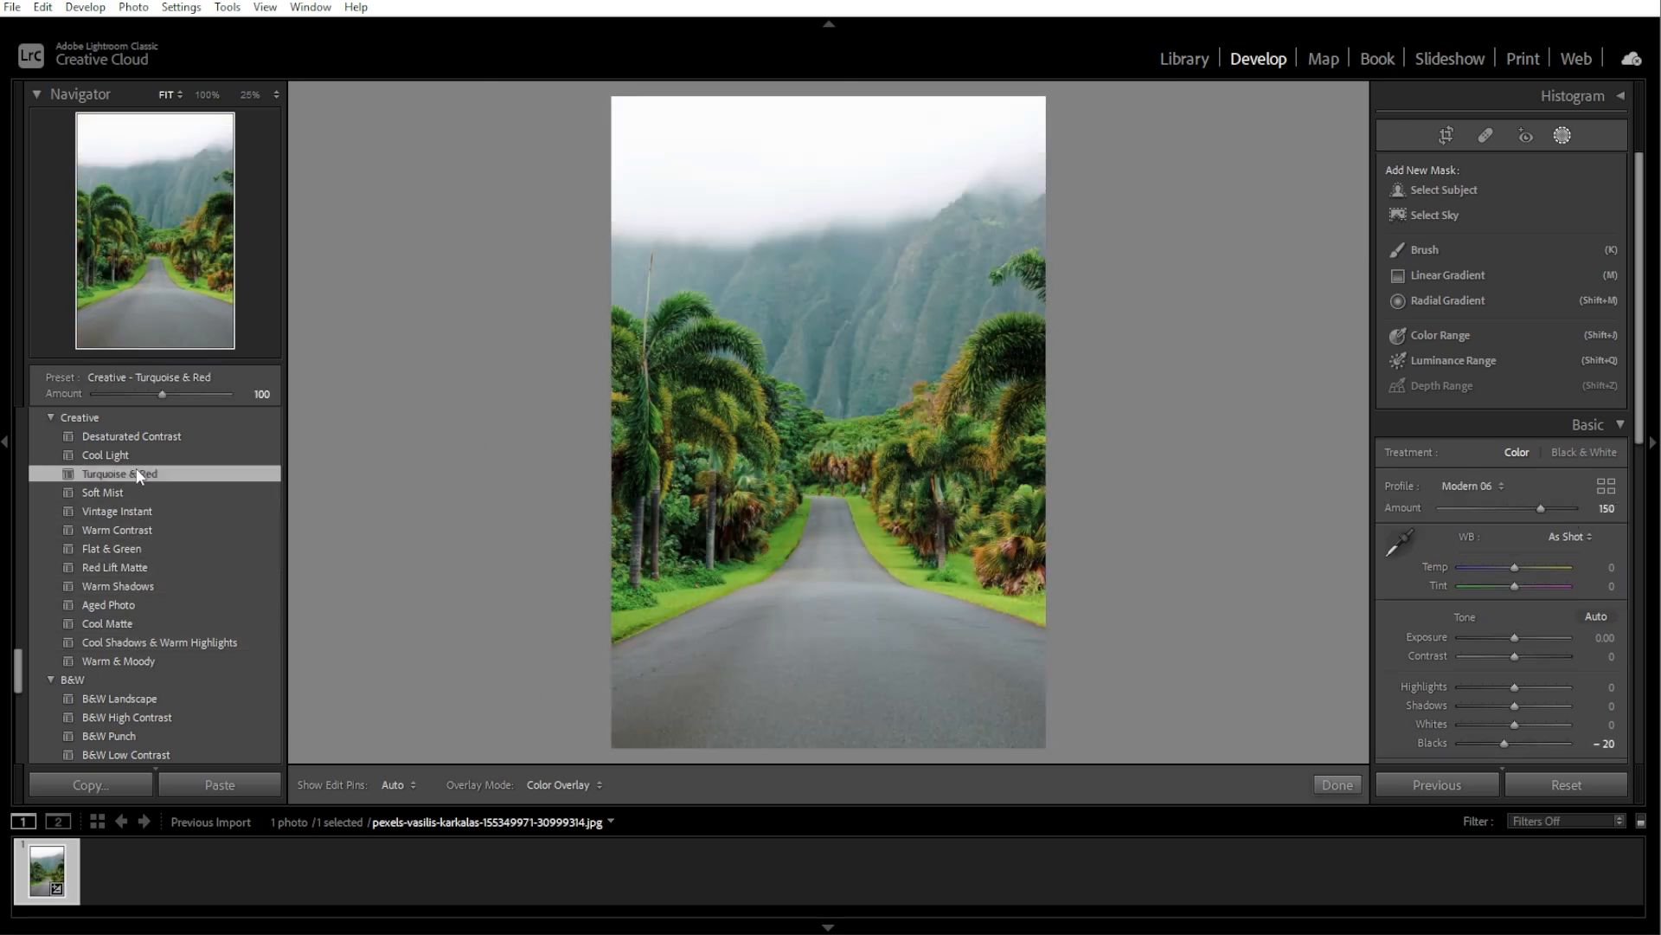
# Copy the Blacks value that the Turquoise & Red preset set in the Basic adjustments
pyautogui.moveTo(1656, 335); pyautogui.dragTo(1651, 440)
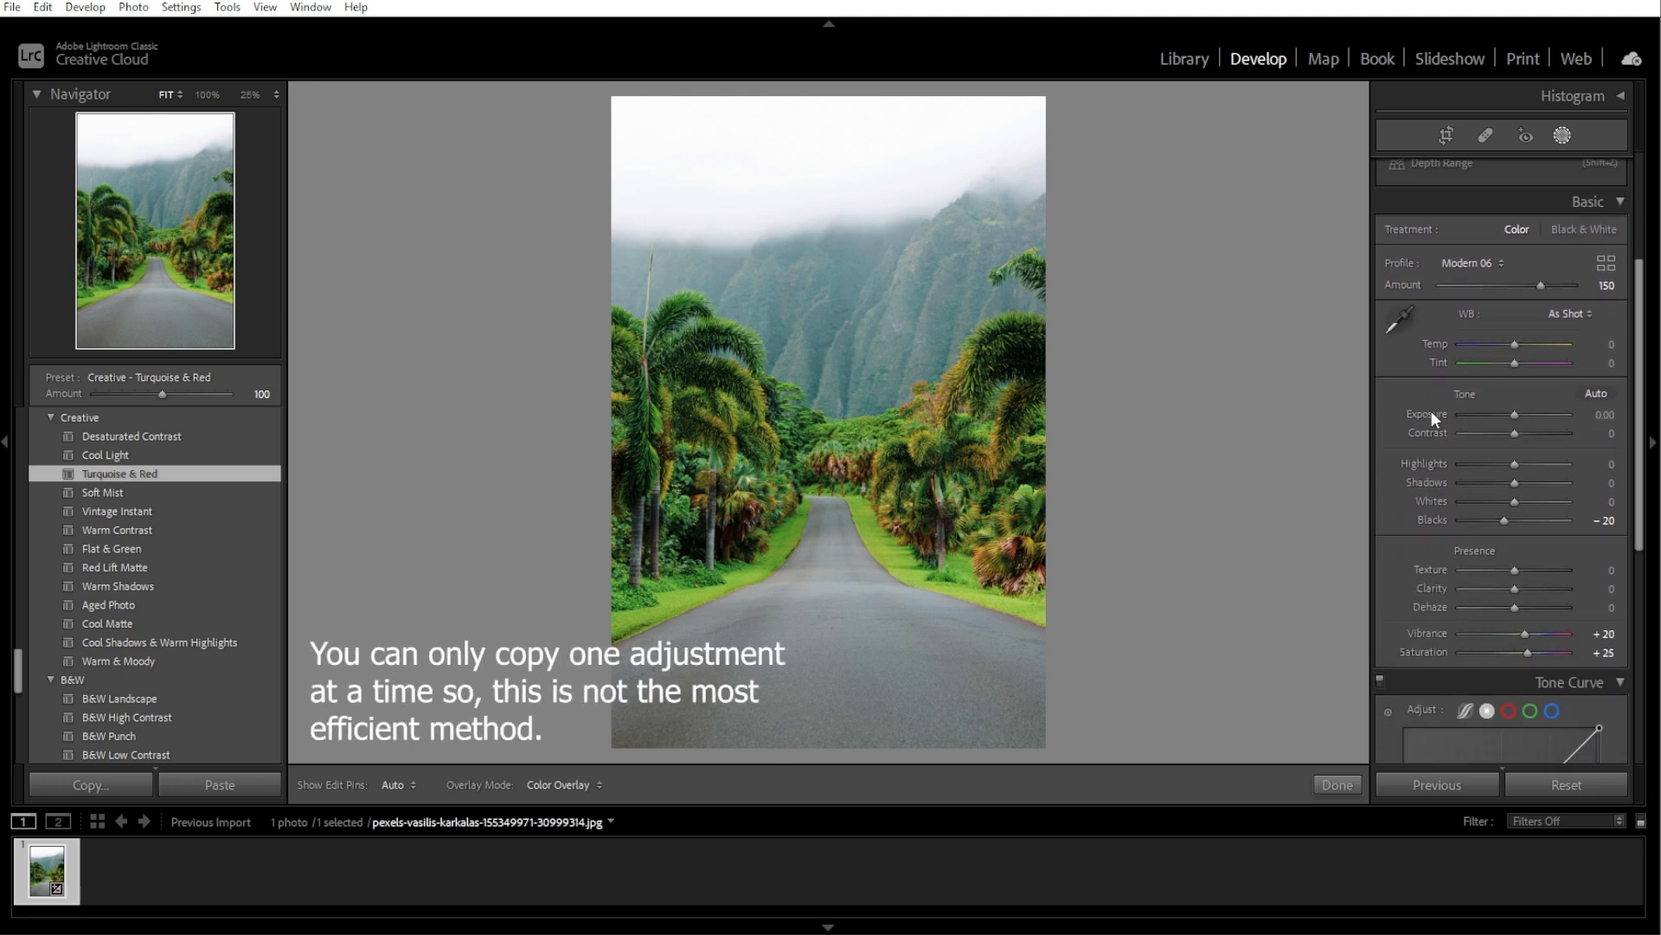
pyautogui.click(1600, 520)
pyautogui.rightClick(1599, 521)
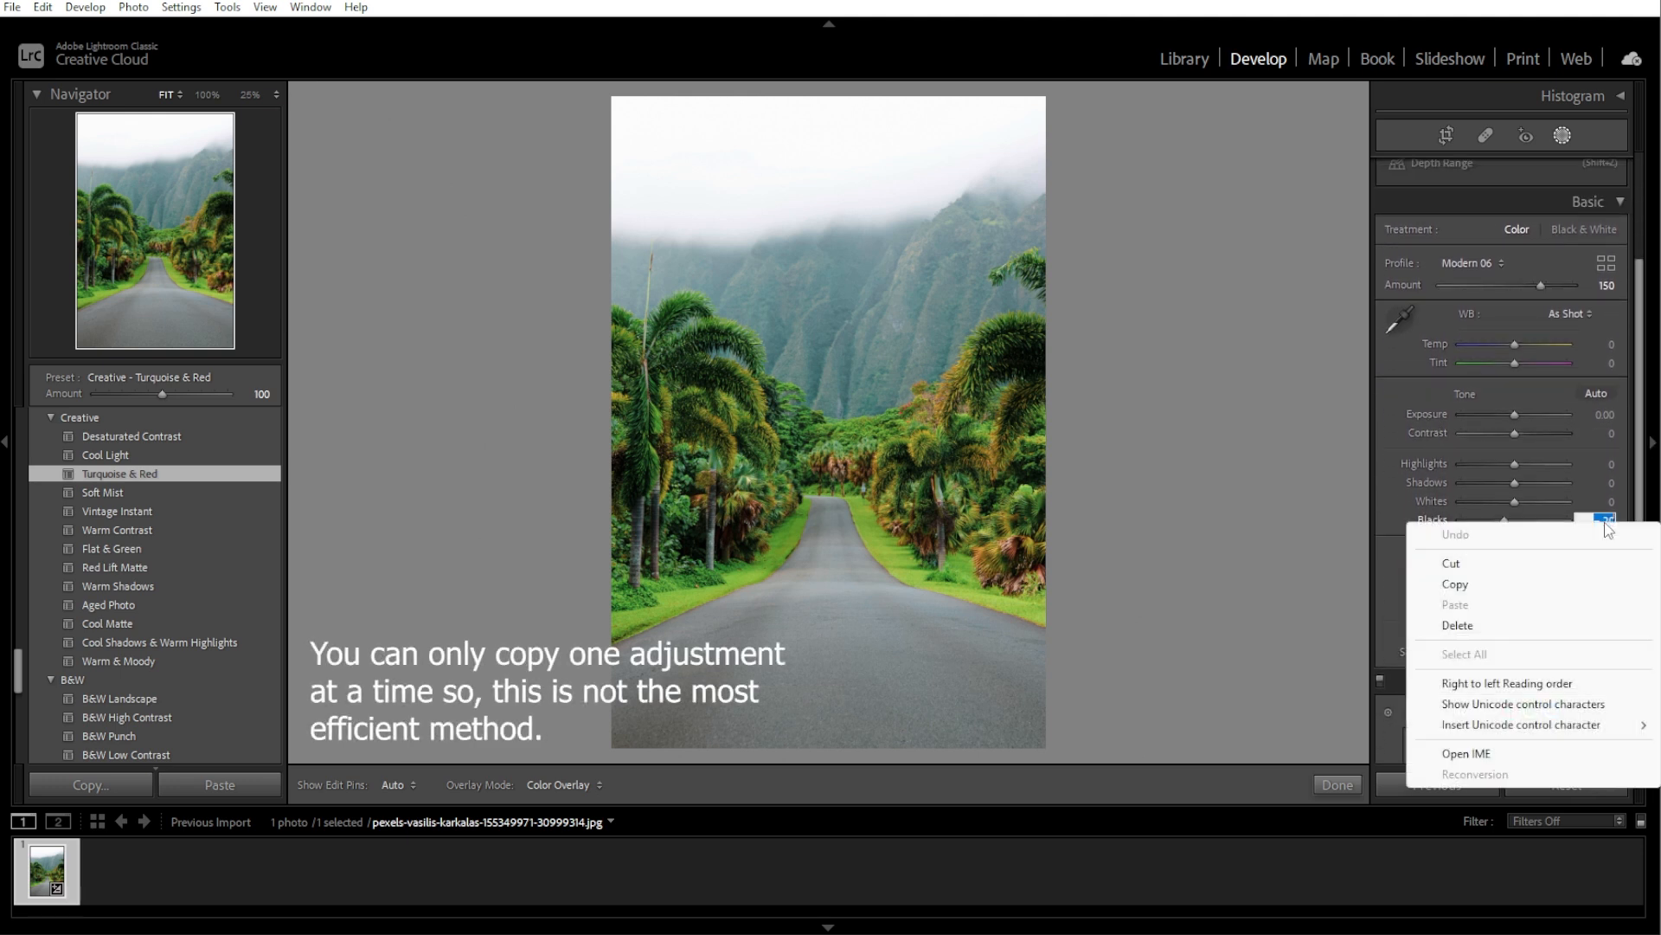
pyautogui.click(1455, 584)
# Copy the preset's Vibrance value and then its Saturation value to the clipboard
pyautogui.scroll(-3, 1629, 542)
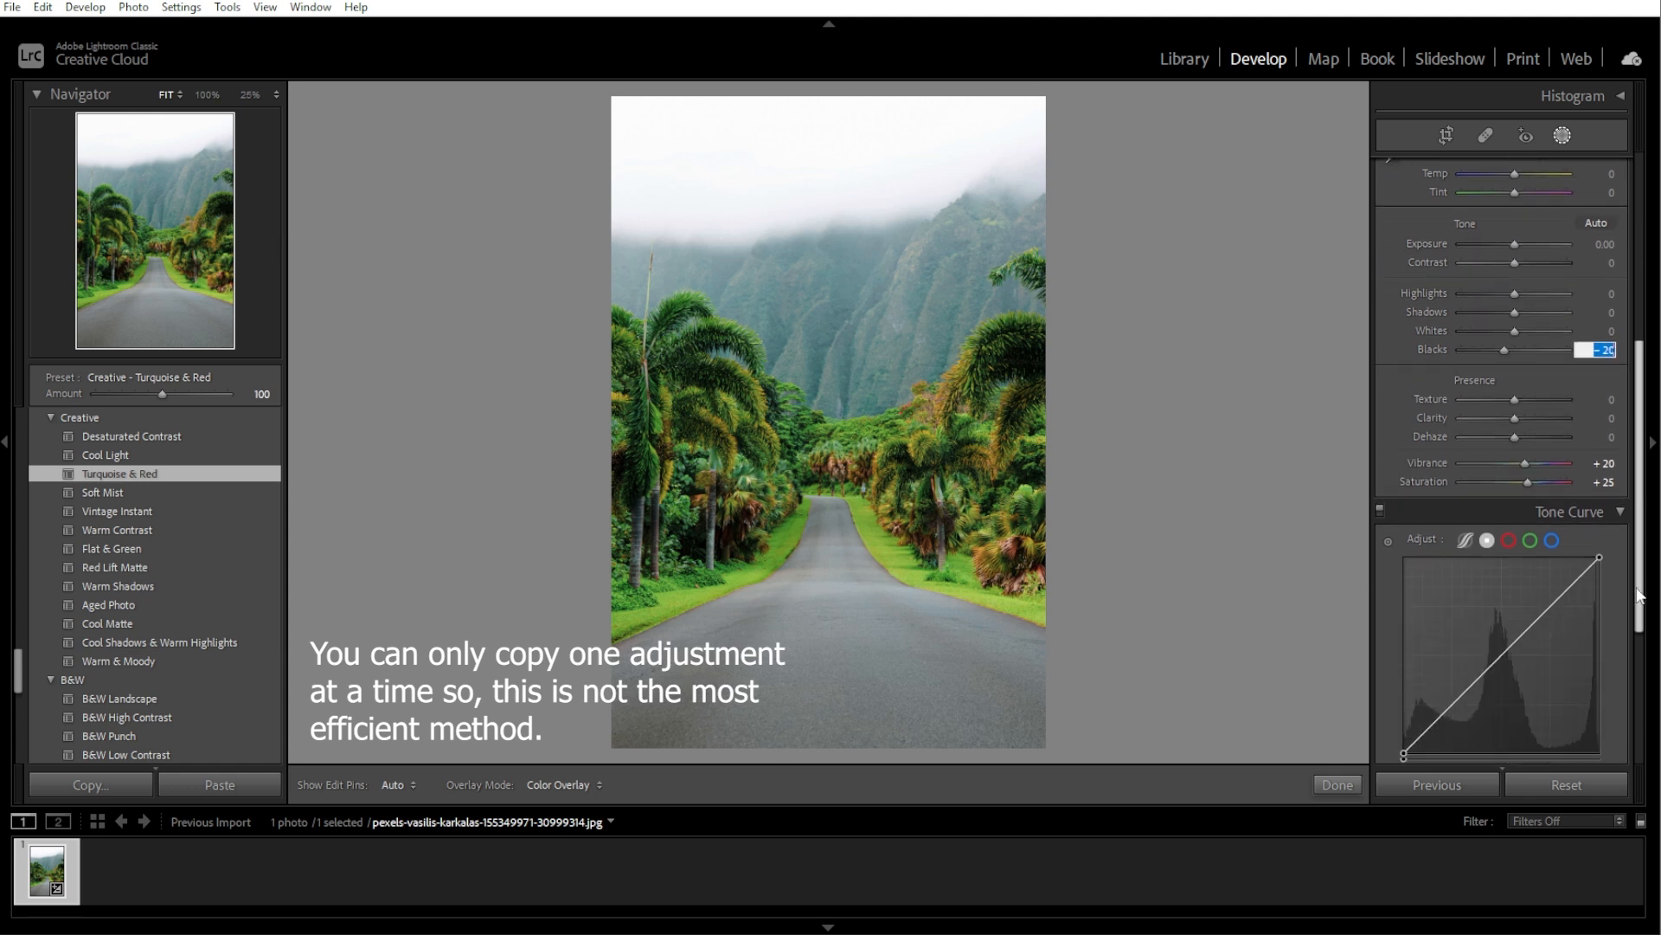
pyautogui.moveTo(1642, 570)
pyautogui.mouseDown()
pyautogui.moveTo(1643, 521)
pyautogui.moveTo(1642, 545)
pyautogui.mouseUp()
pyautogui.click(1606, 539)
pyautogui.rightClick(1606, 538)
pyautogui.click(1505, 602)
pyautogui.click(1599, 564)
pyautogui.rightClick(1599, 563)
pyautogui.click(1545, 622)
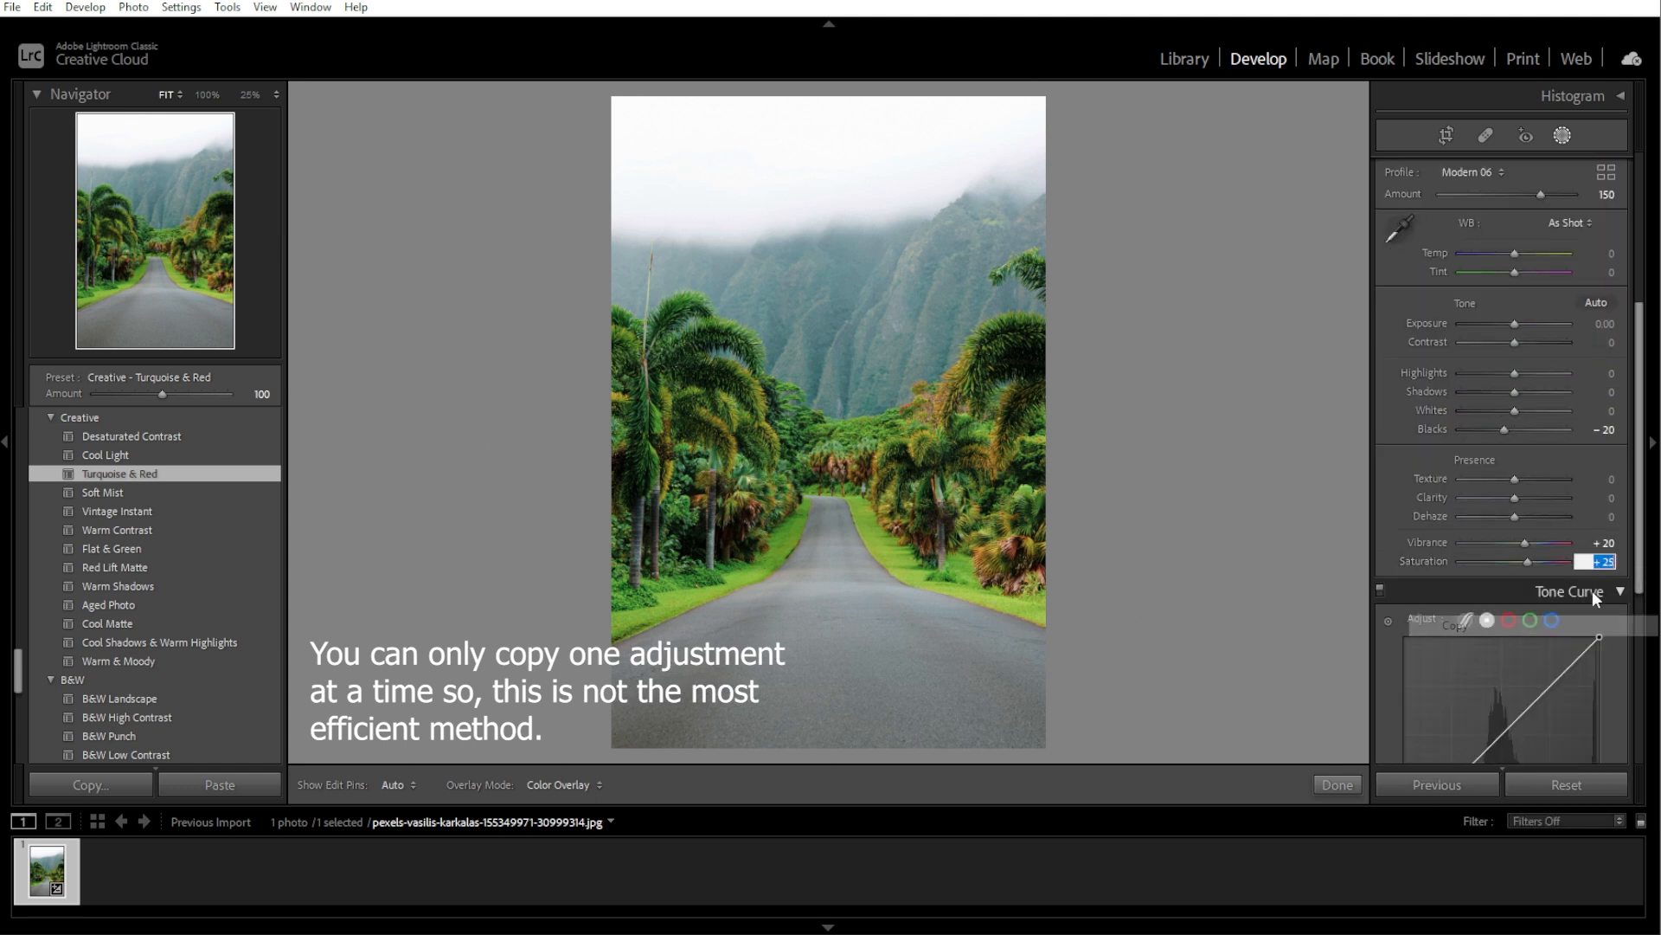
# Apply the Creative group's Aged Photo preset and paste the copied +25 as its Saturation value
pyautogui.click(111, 605)
pyautogui.click(1605, 562)
pyautogui.rightClick(1605, 562)
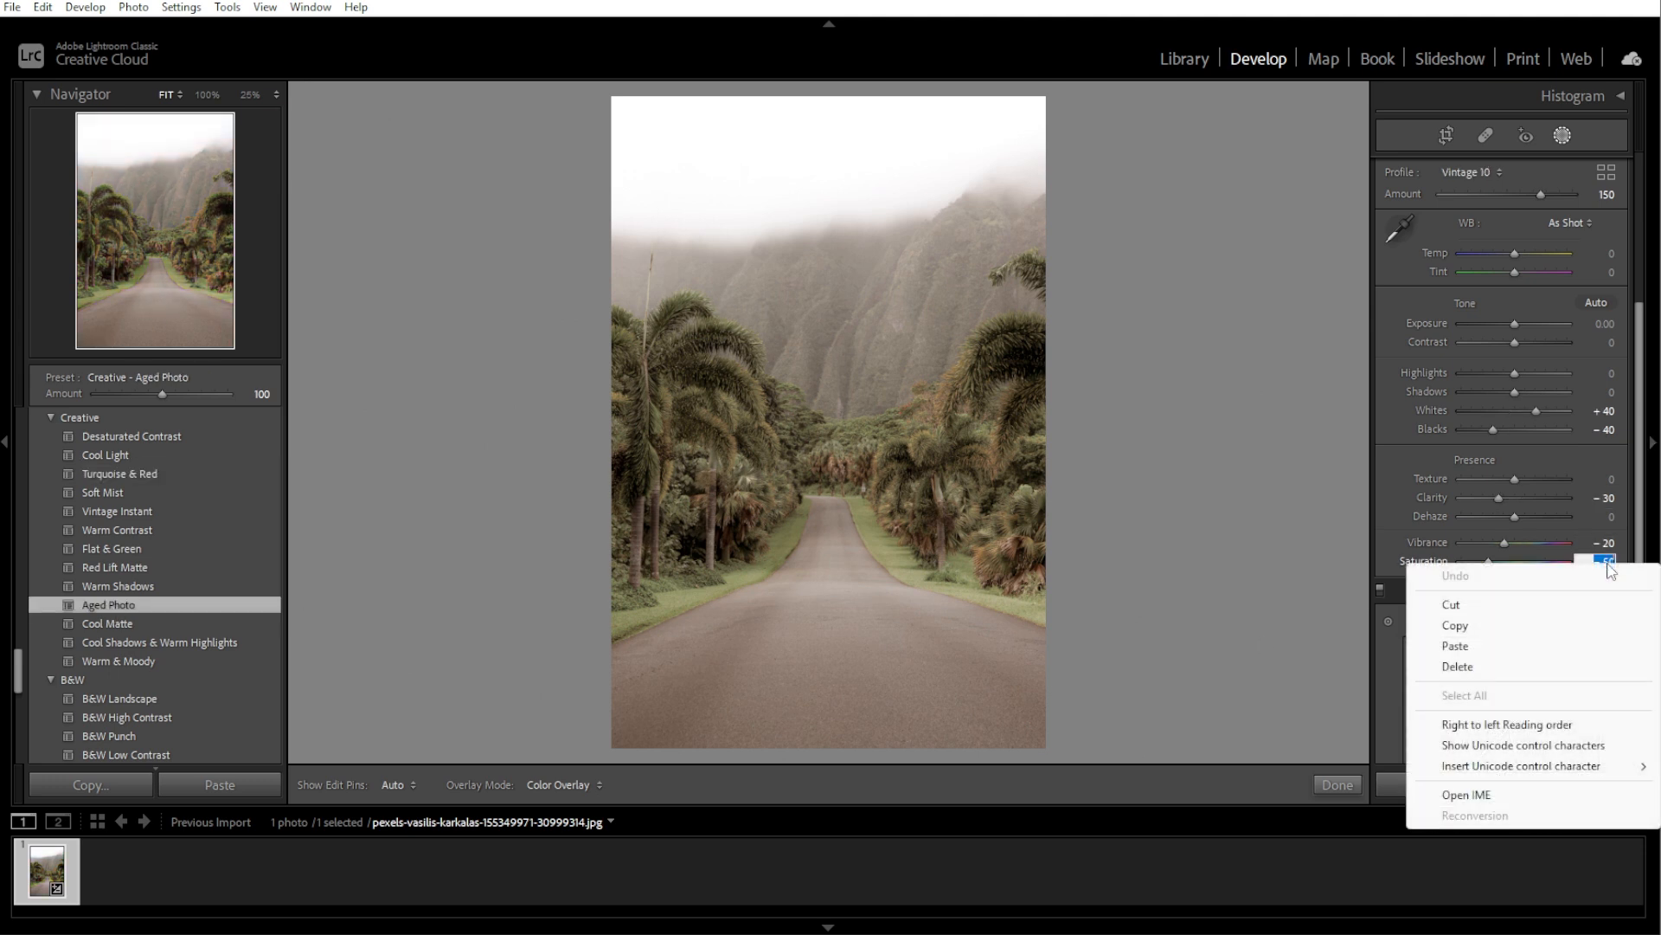
pyautogui.click(1456, 646)
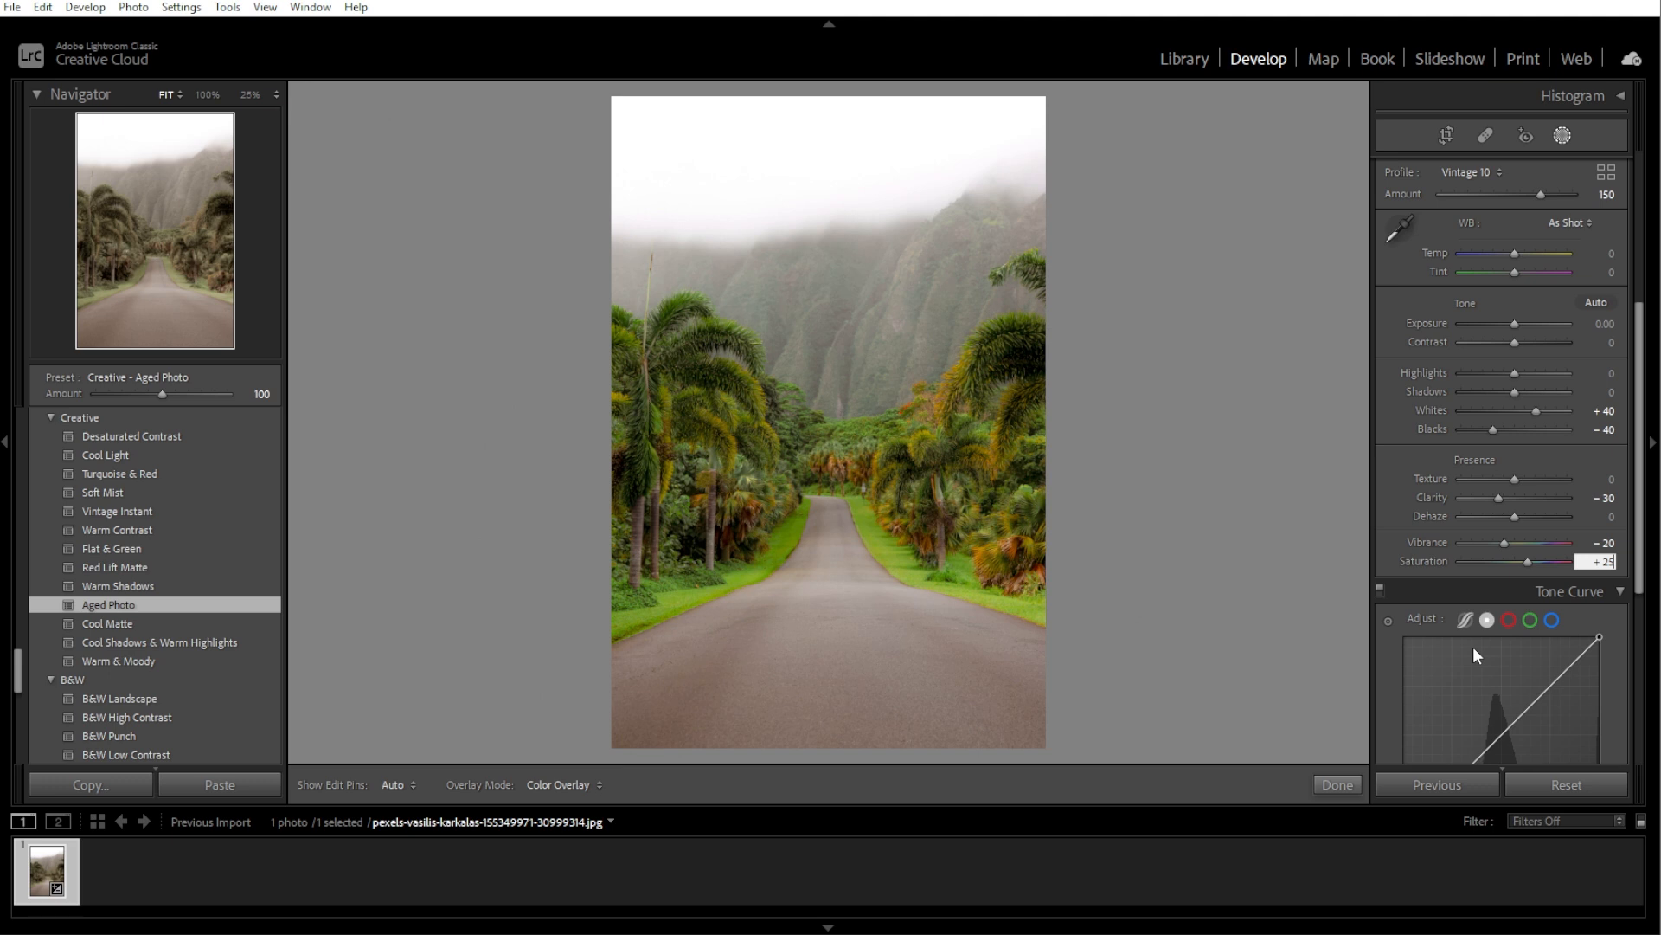
pyautogui.press('Return')
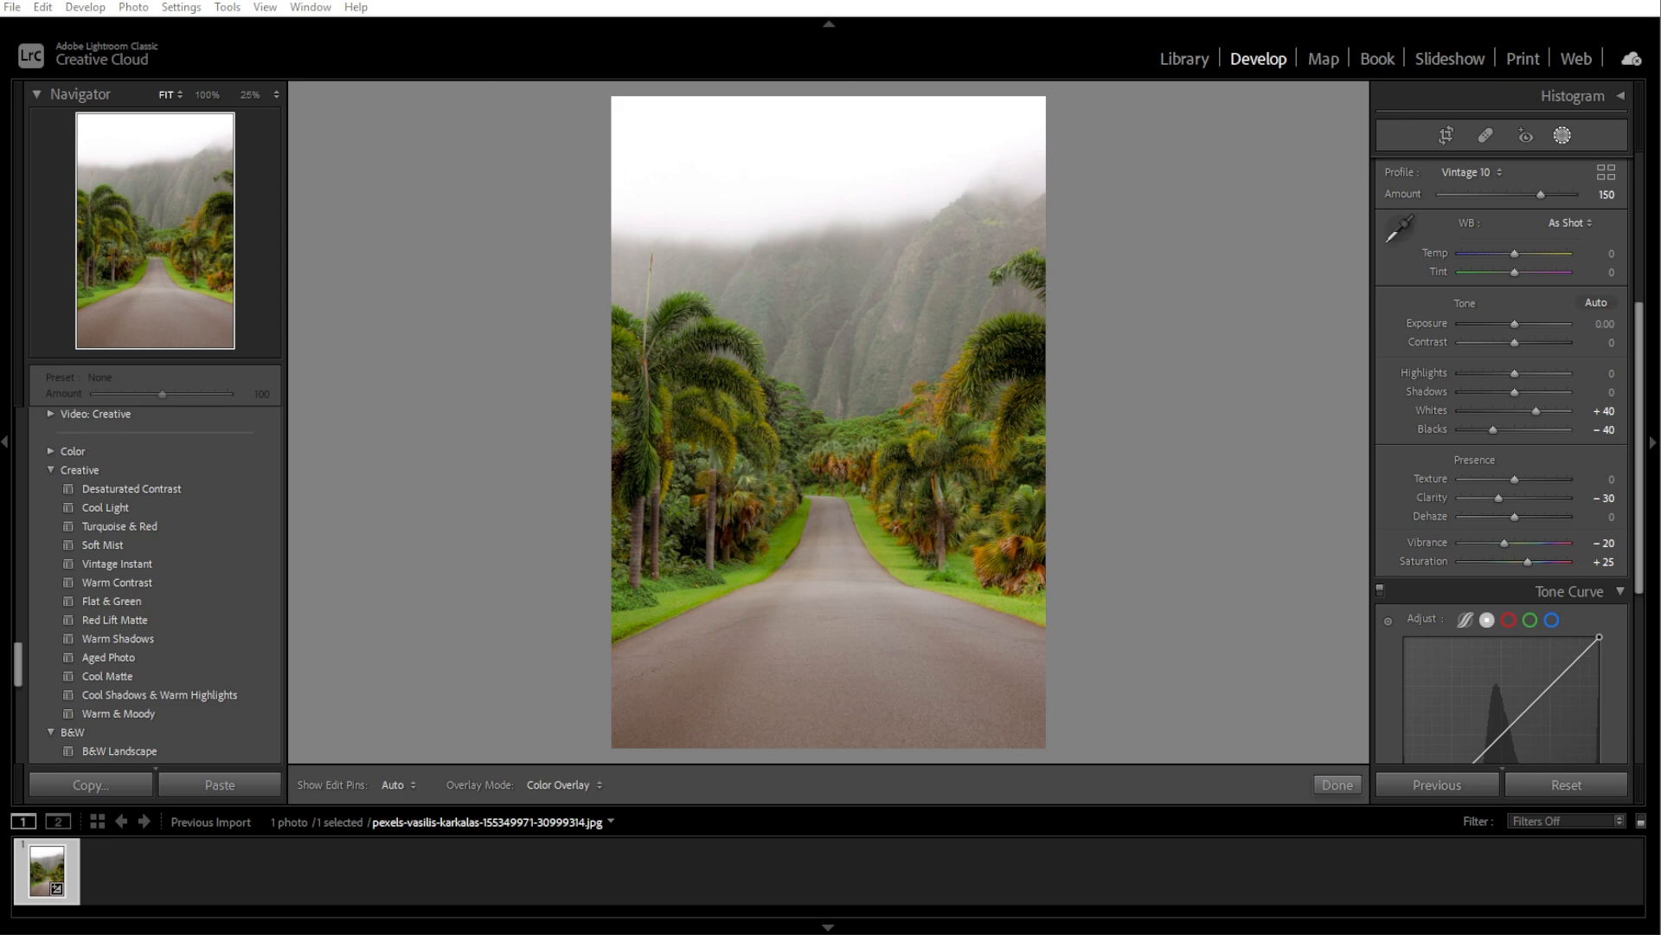
# Begin creating a new develop preset from the current edit, keeping all Basic settings included and Tone Curve excluded
pyautogui.scroll(10, 228, 588)
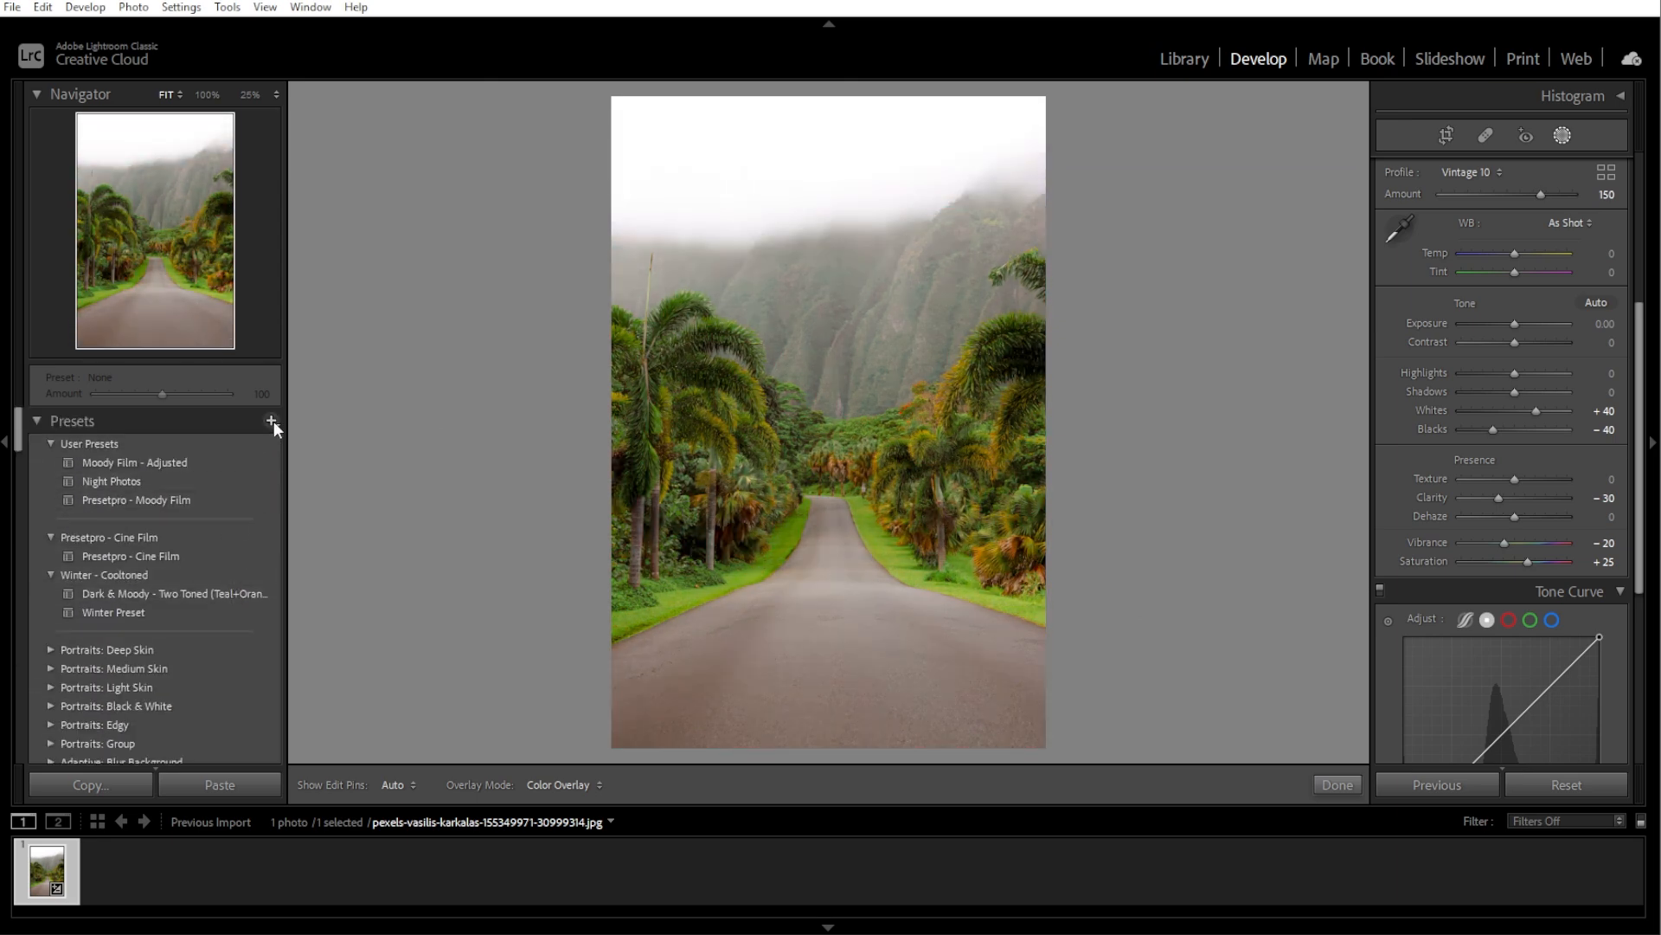
pyautogui.click(272, 422)
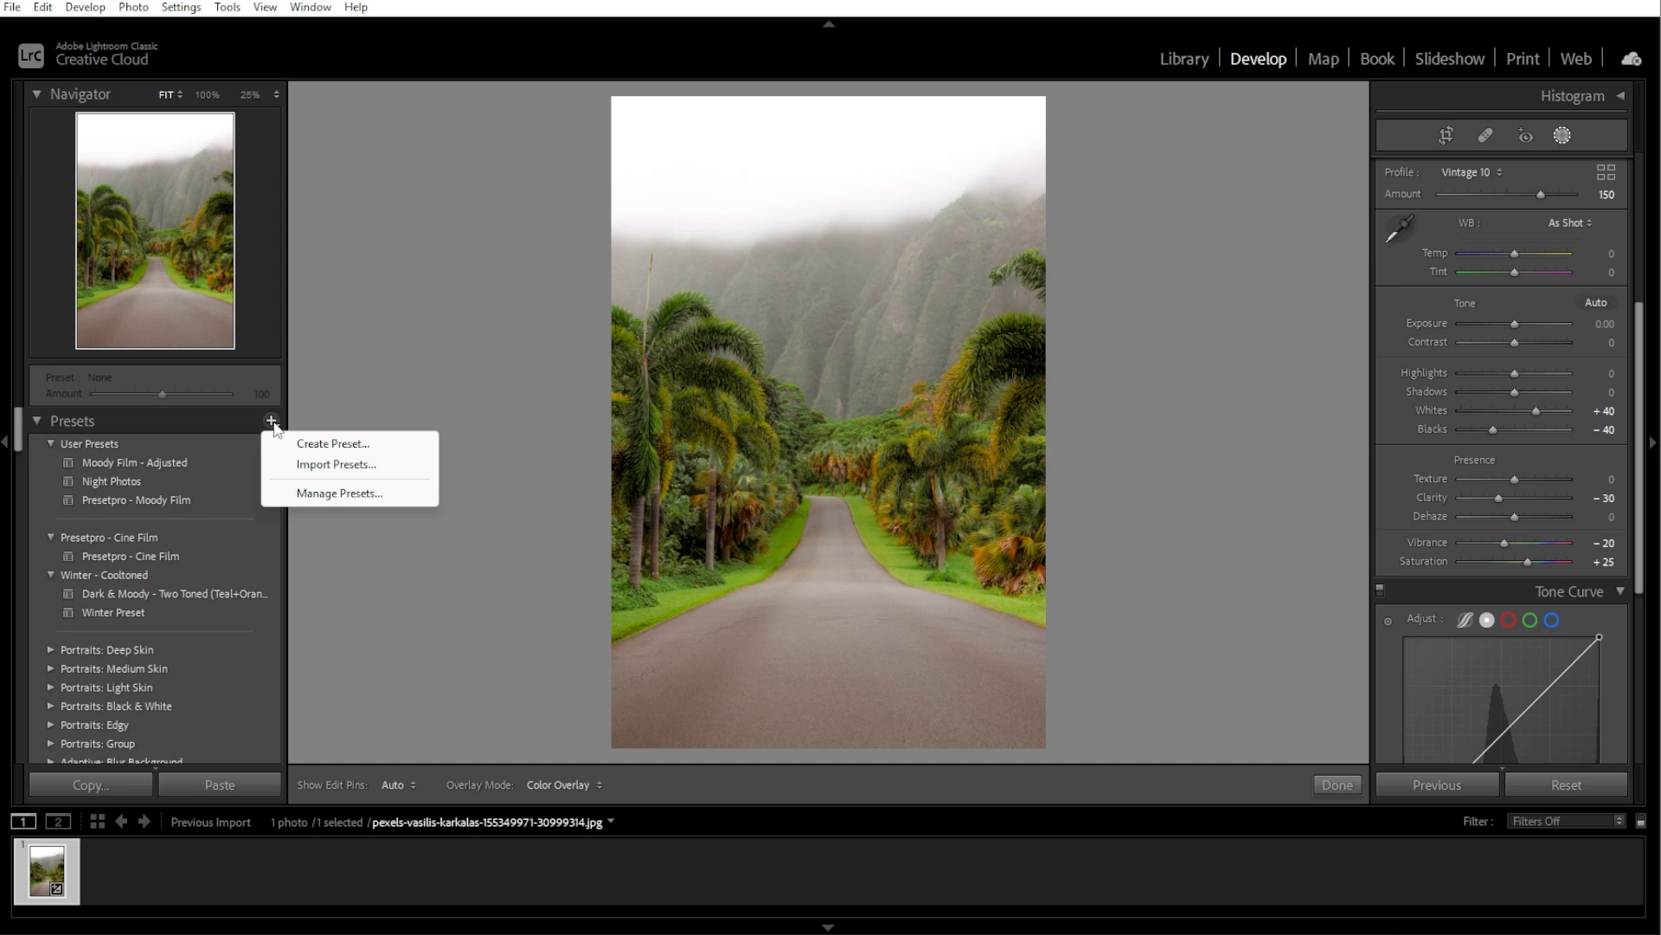
pyautogui.click(305, 444)
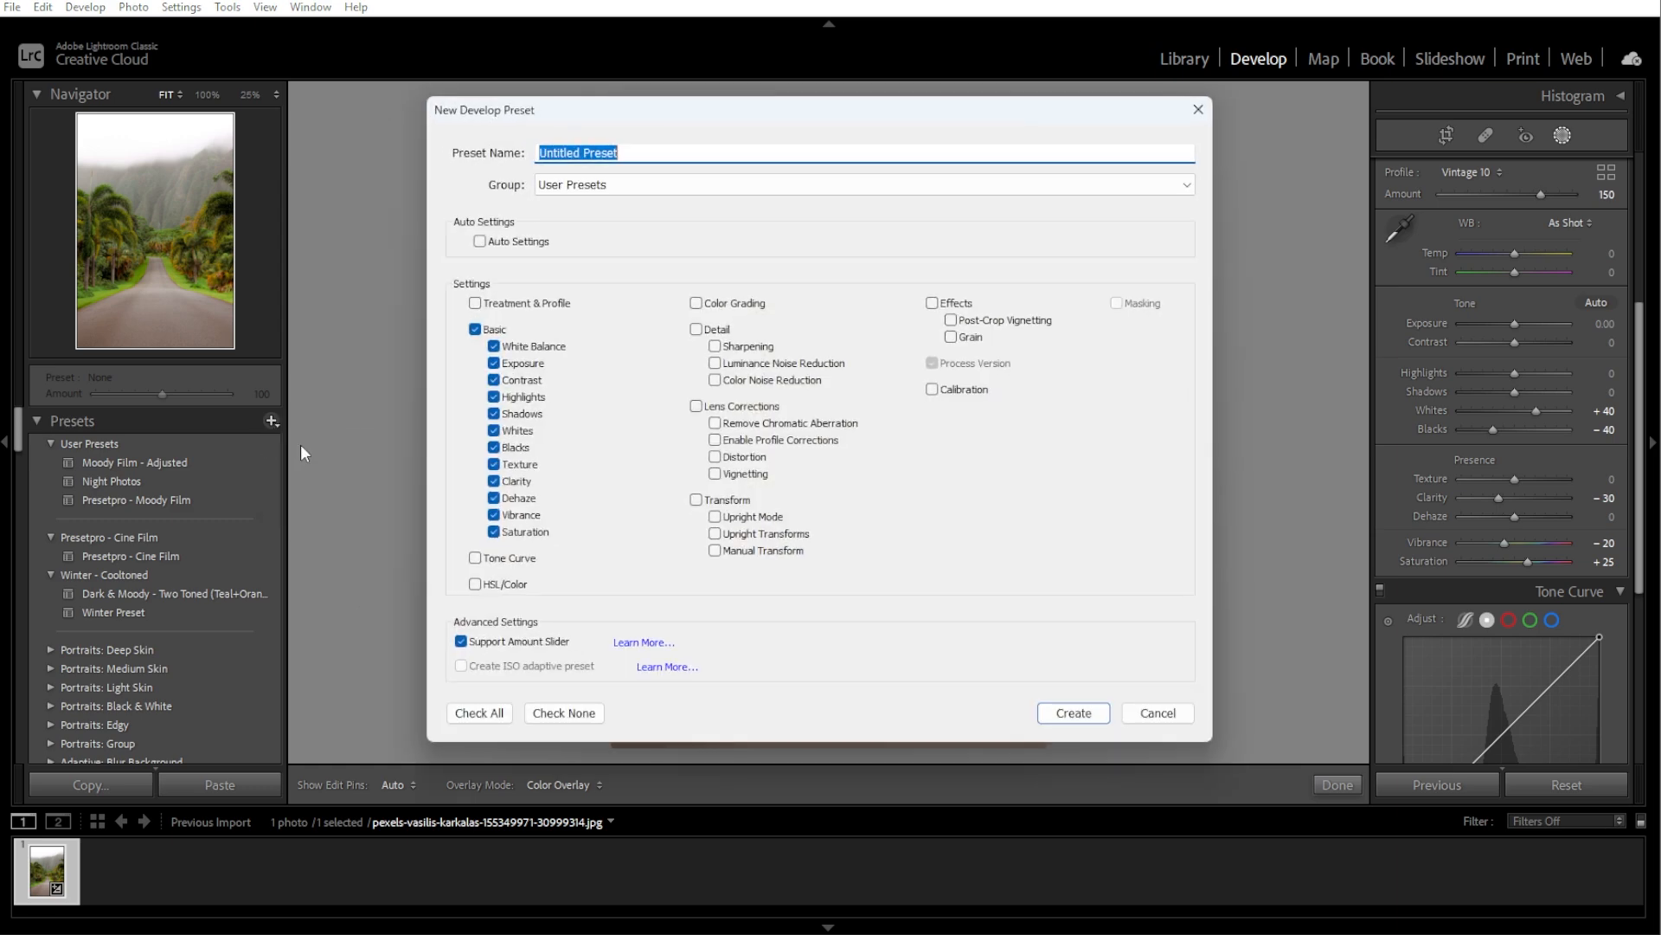
pyautogui.click(475, 558)
pyautogui.click(475, 558)
pyautogui.click(494, 532)
pyautogui.click(494, 515)
pyautogui.click(494, 532)
pyautogui.click(494, 514)
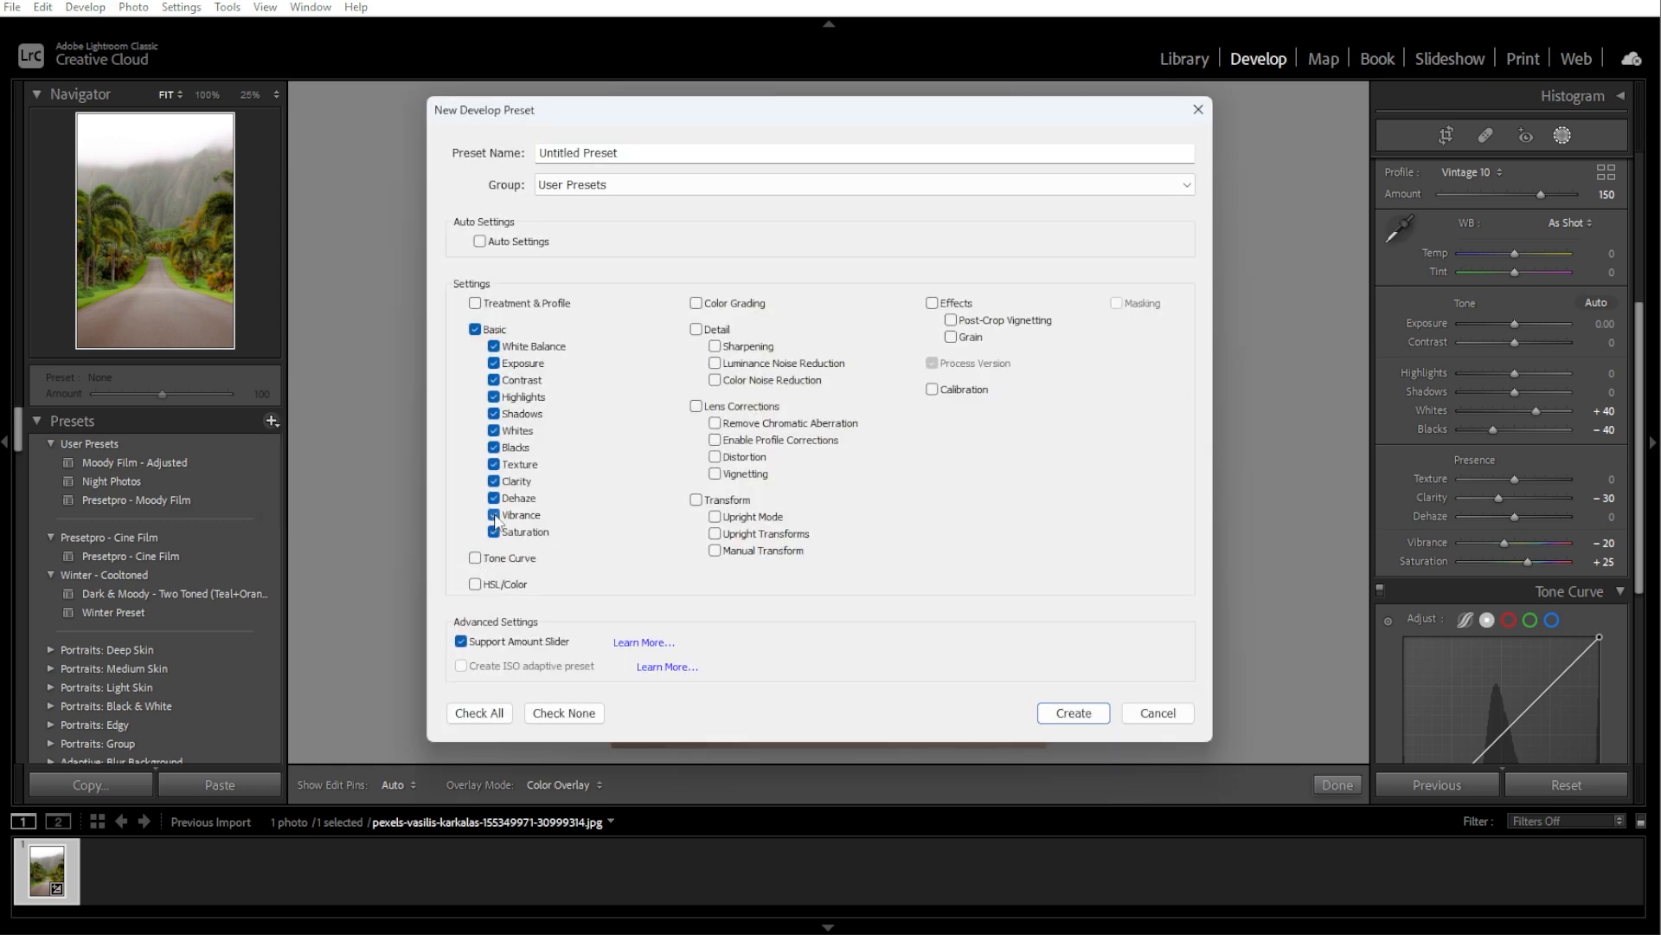
# Name the new preset Travel_colored and create it in the User Presets group
pyautogui.click(642, 152)
pyautogui.write('Tra')
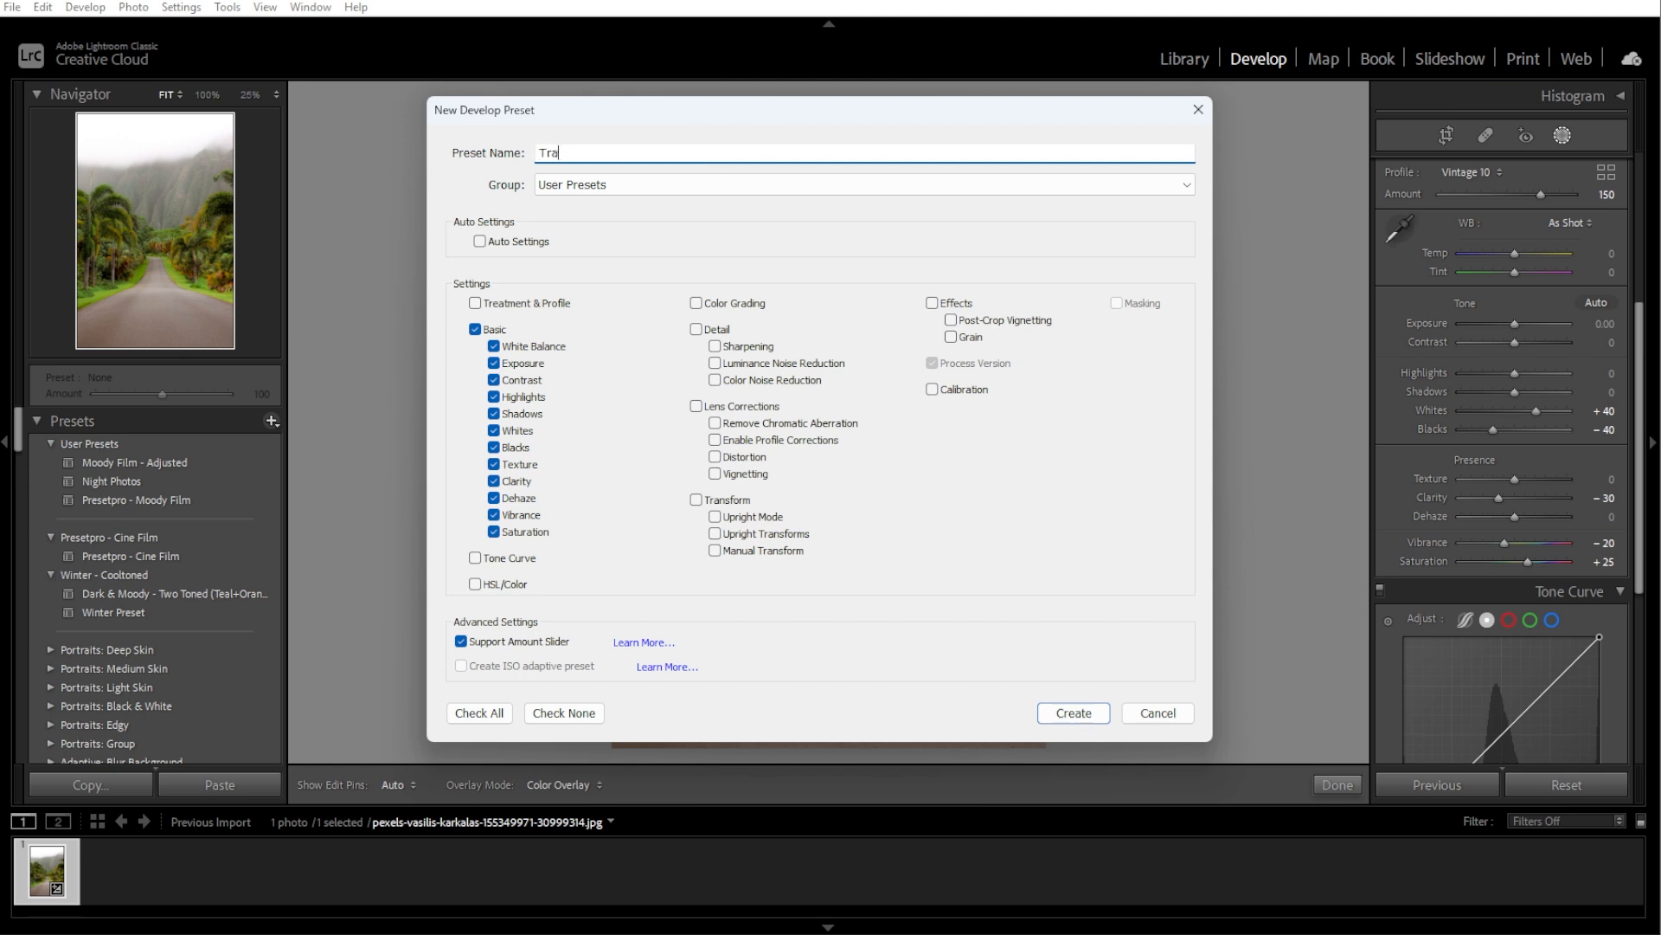
pyautogui.write('vel_colored')
pyautogui.click(1075, 713)
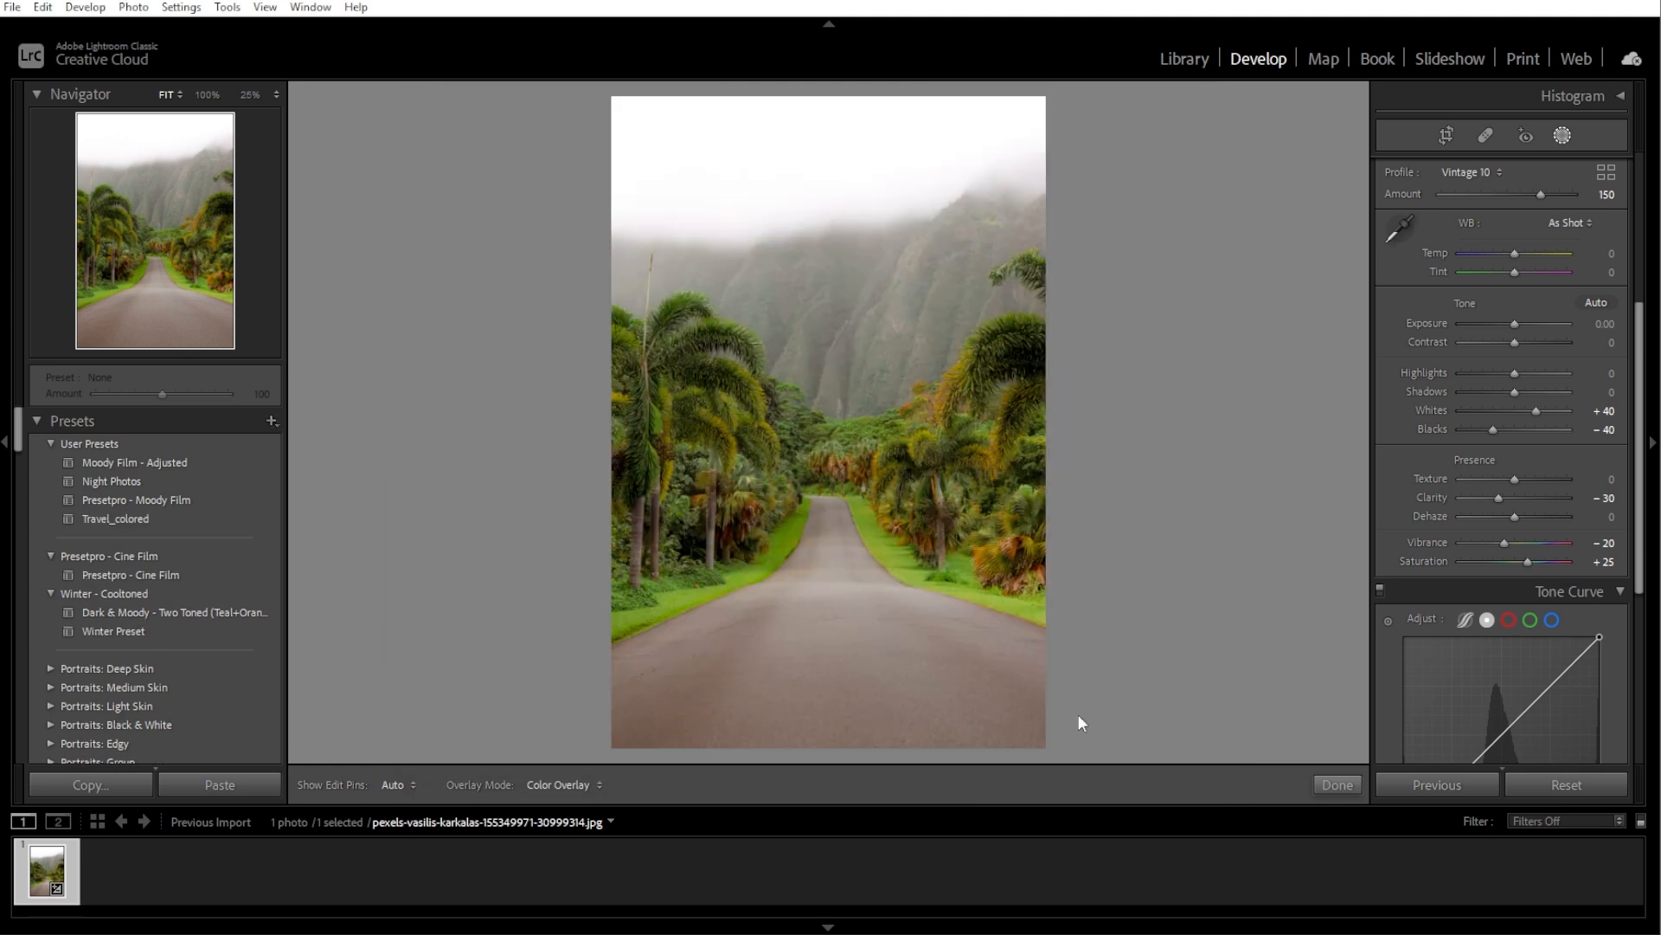
# Apply the Travel_colored preset to the road photo and raise its Amount to 138
pyautogui.click(117, 517)
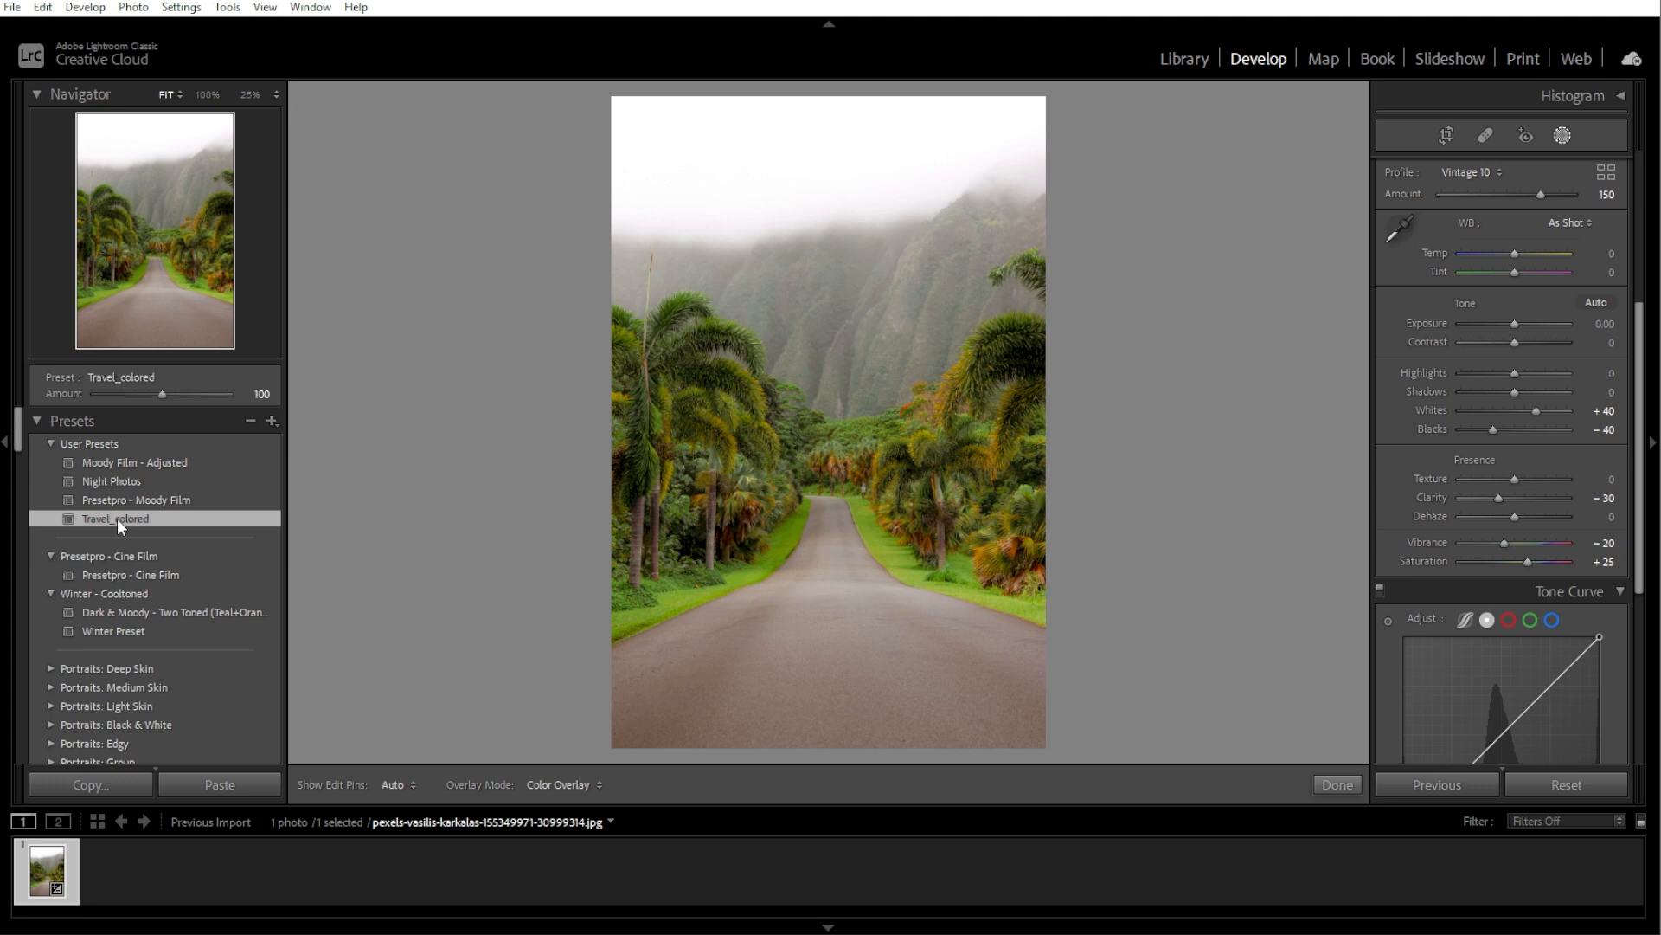
pyautogui.moveTo(164, 394)
pyautogui.mouseDown()
pyautogui.moveTo(220, 394)
pyautogui.moveTo(189, 397)
pyautogui.mouseUp()
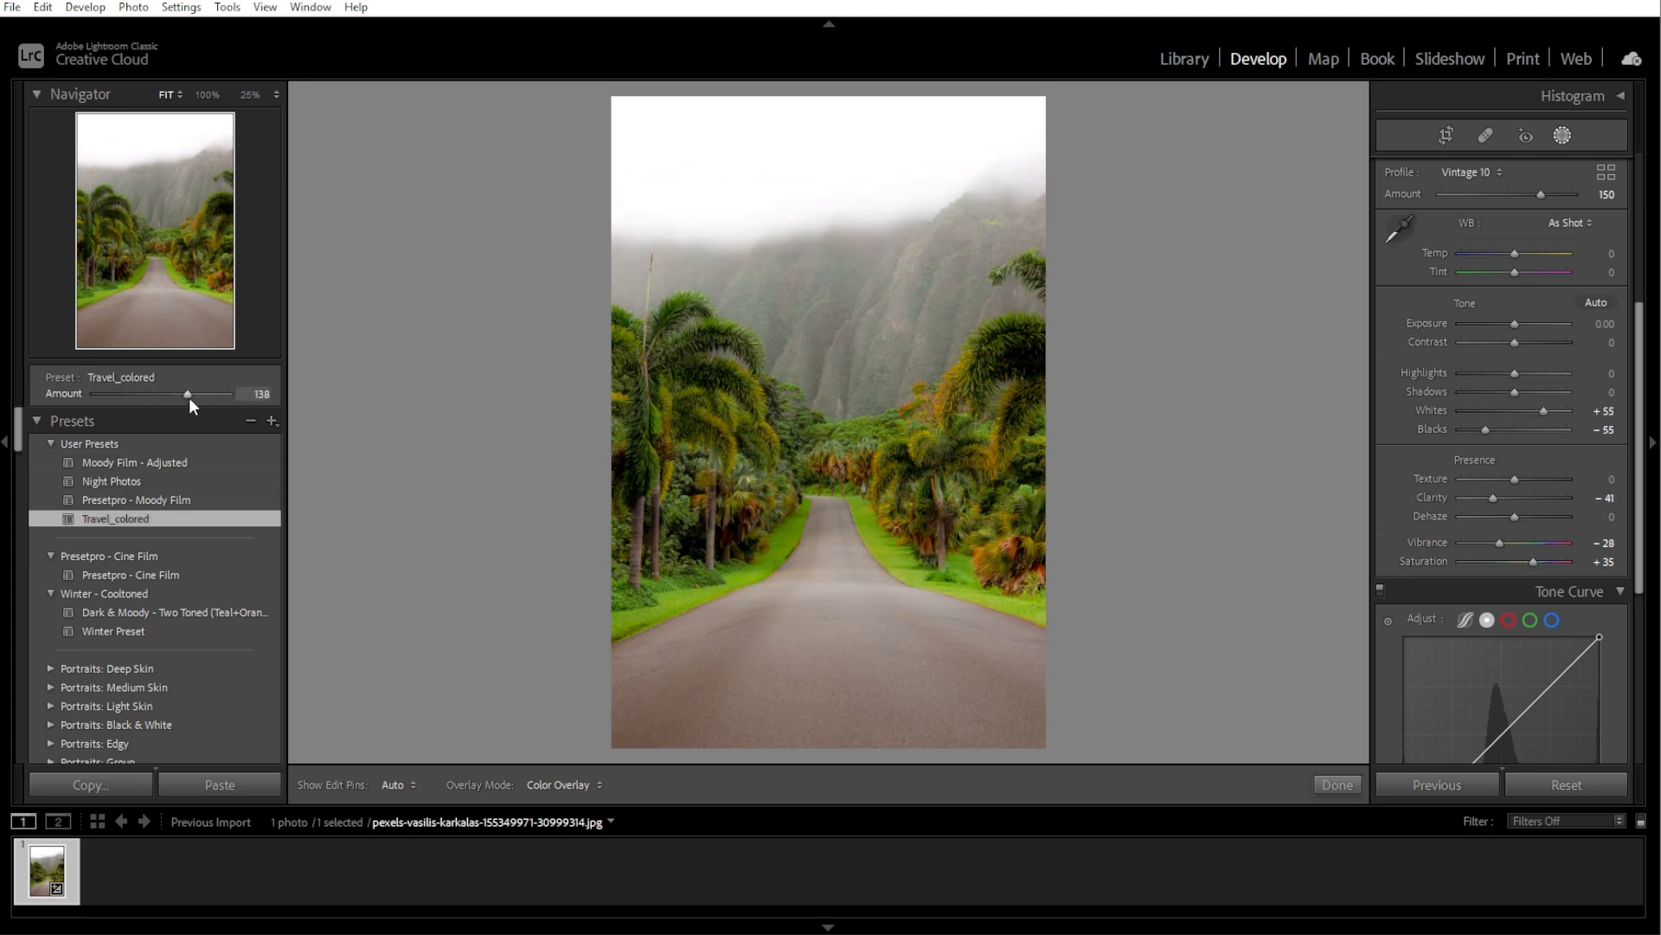